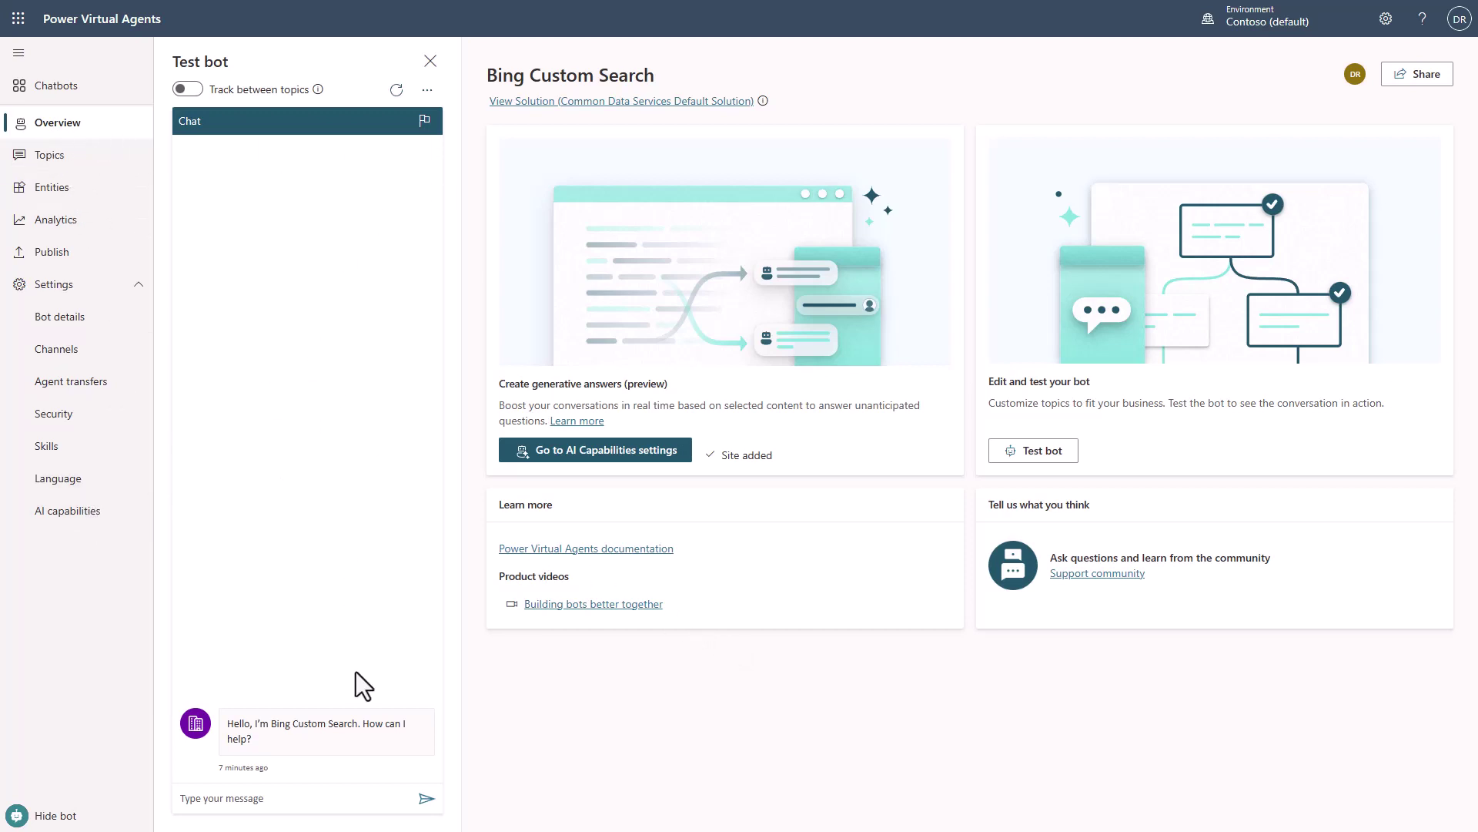
Step: Open the bot's AI capabilities settings, where generative answers draw on mgmresorts.com
left_click(60, 515)
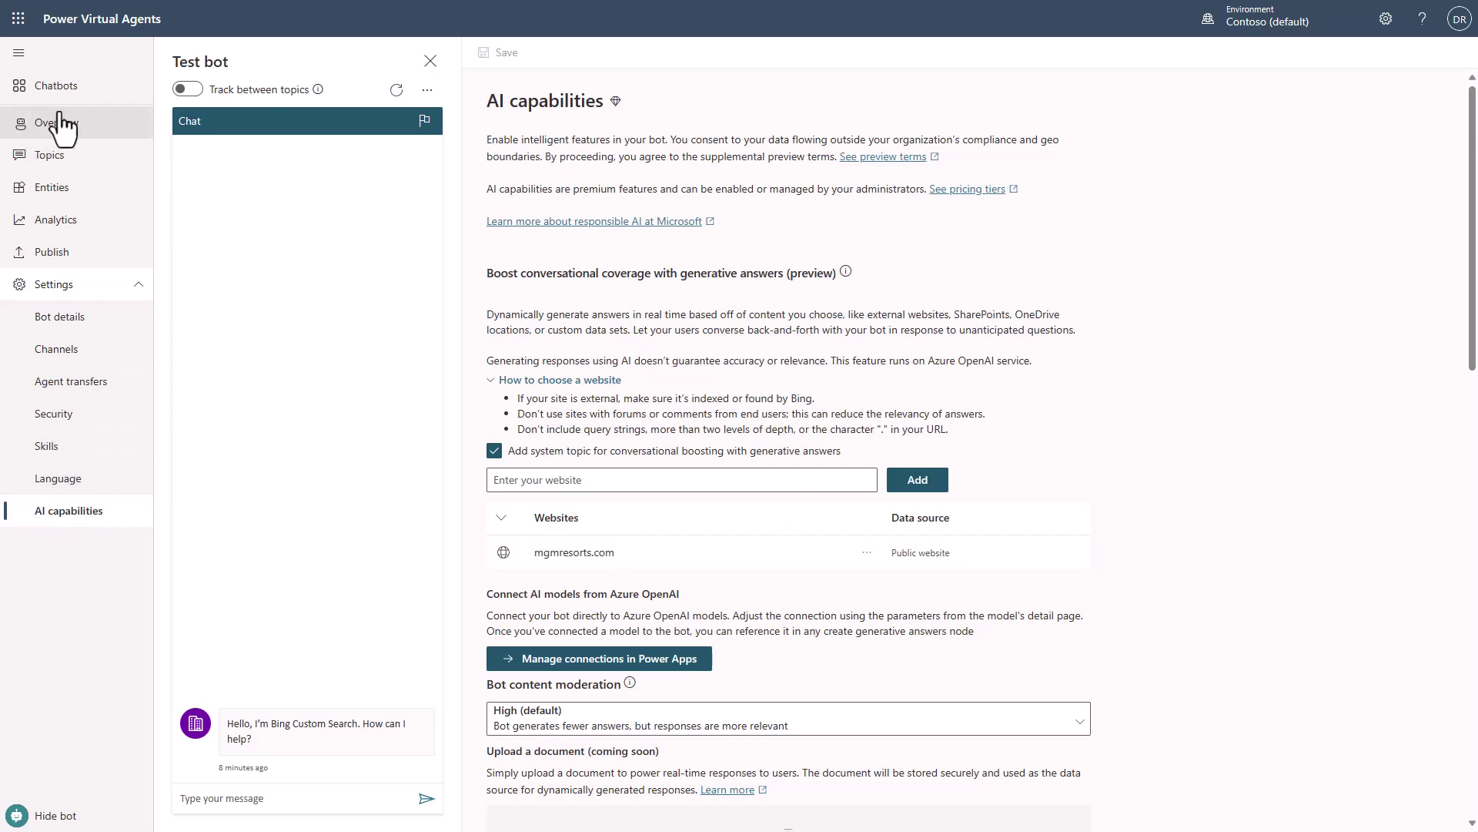
Step: Open the Conversational boosting system topic's generative answers data sources, noting the four-website limit
left_click(68, 158)
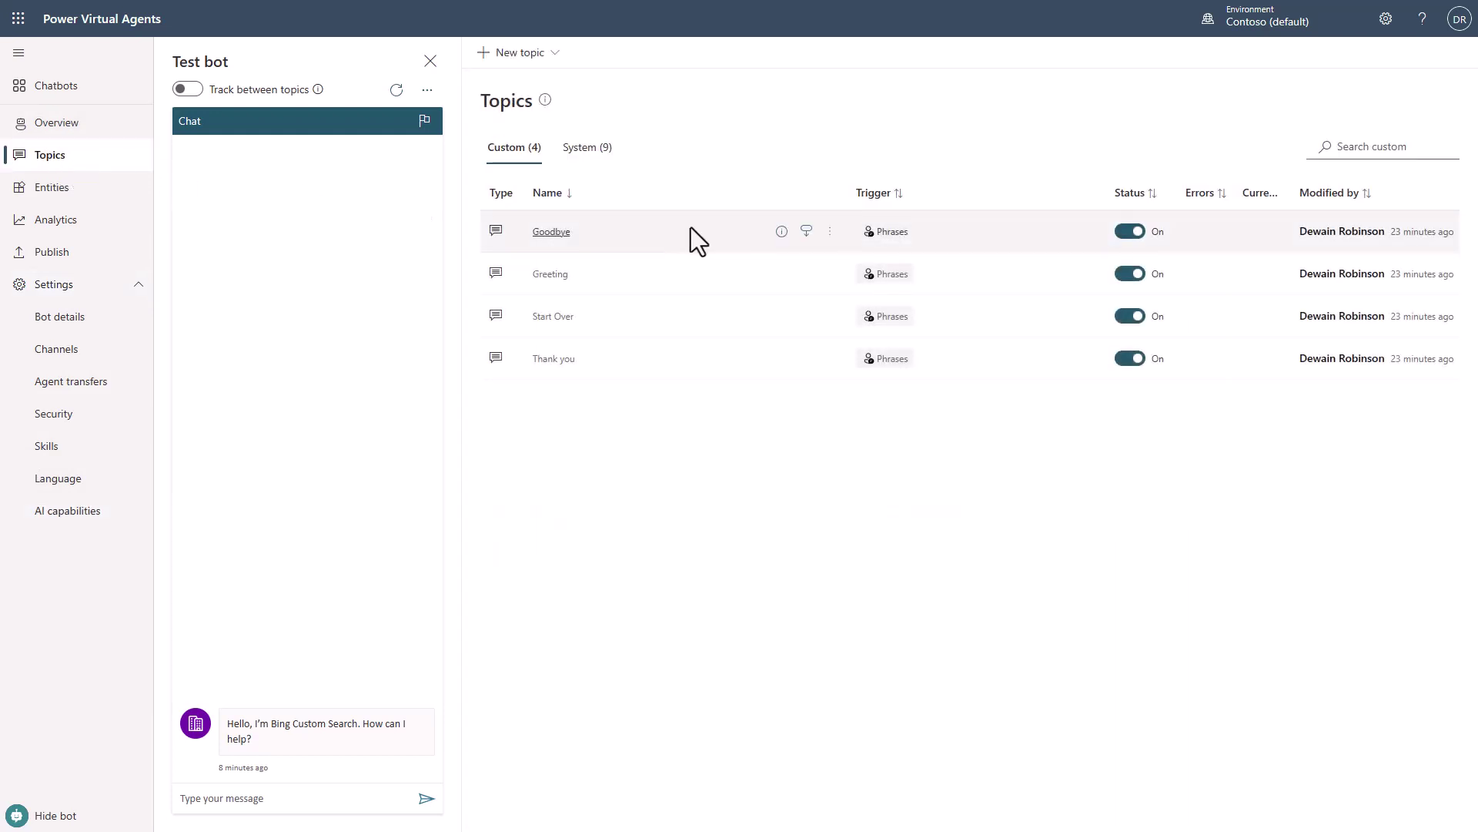
left_click(581, 150)
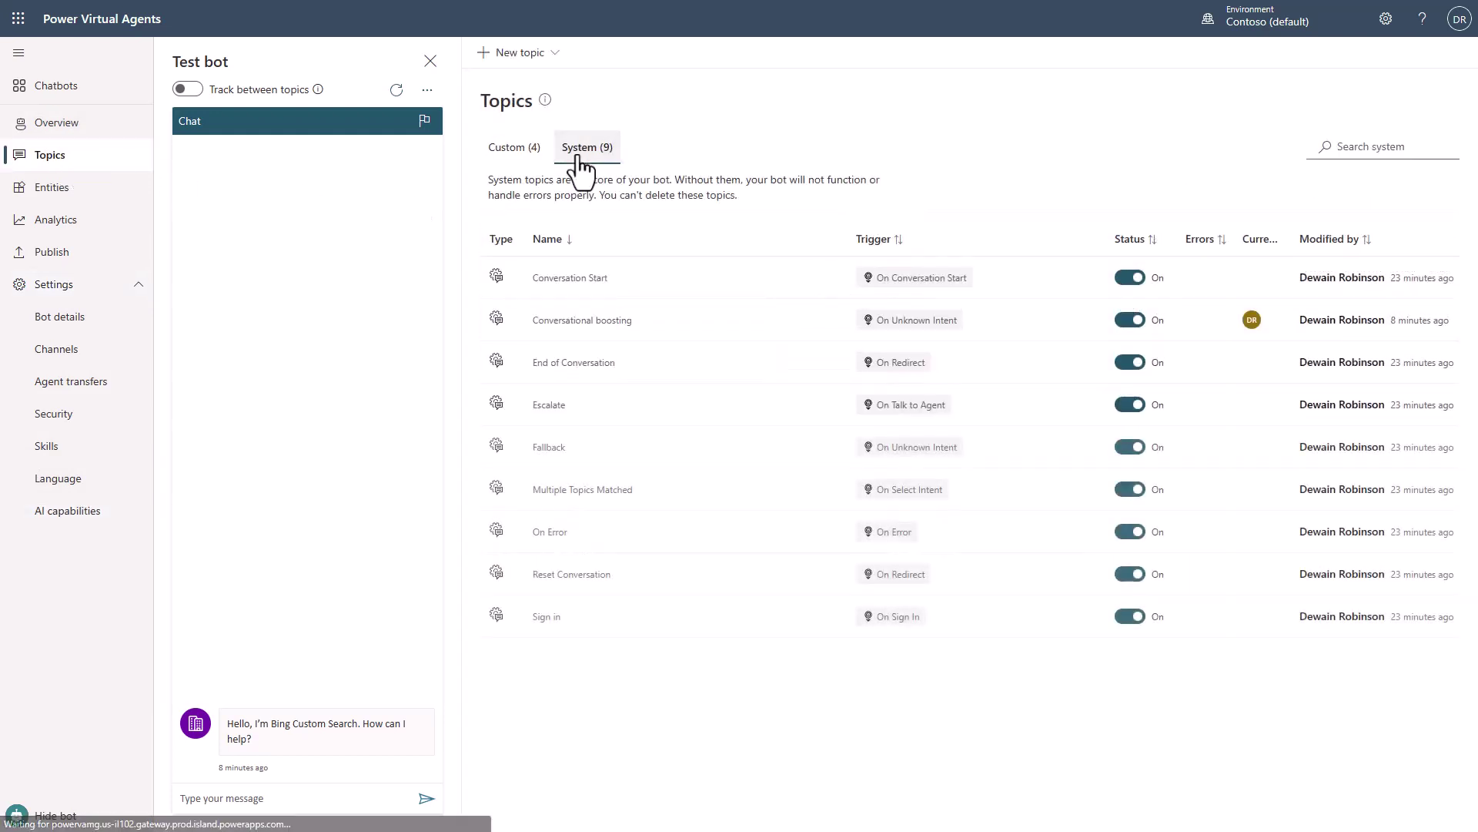
left_click(591, 321)
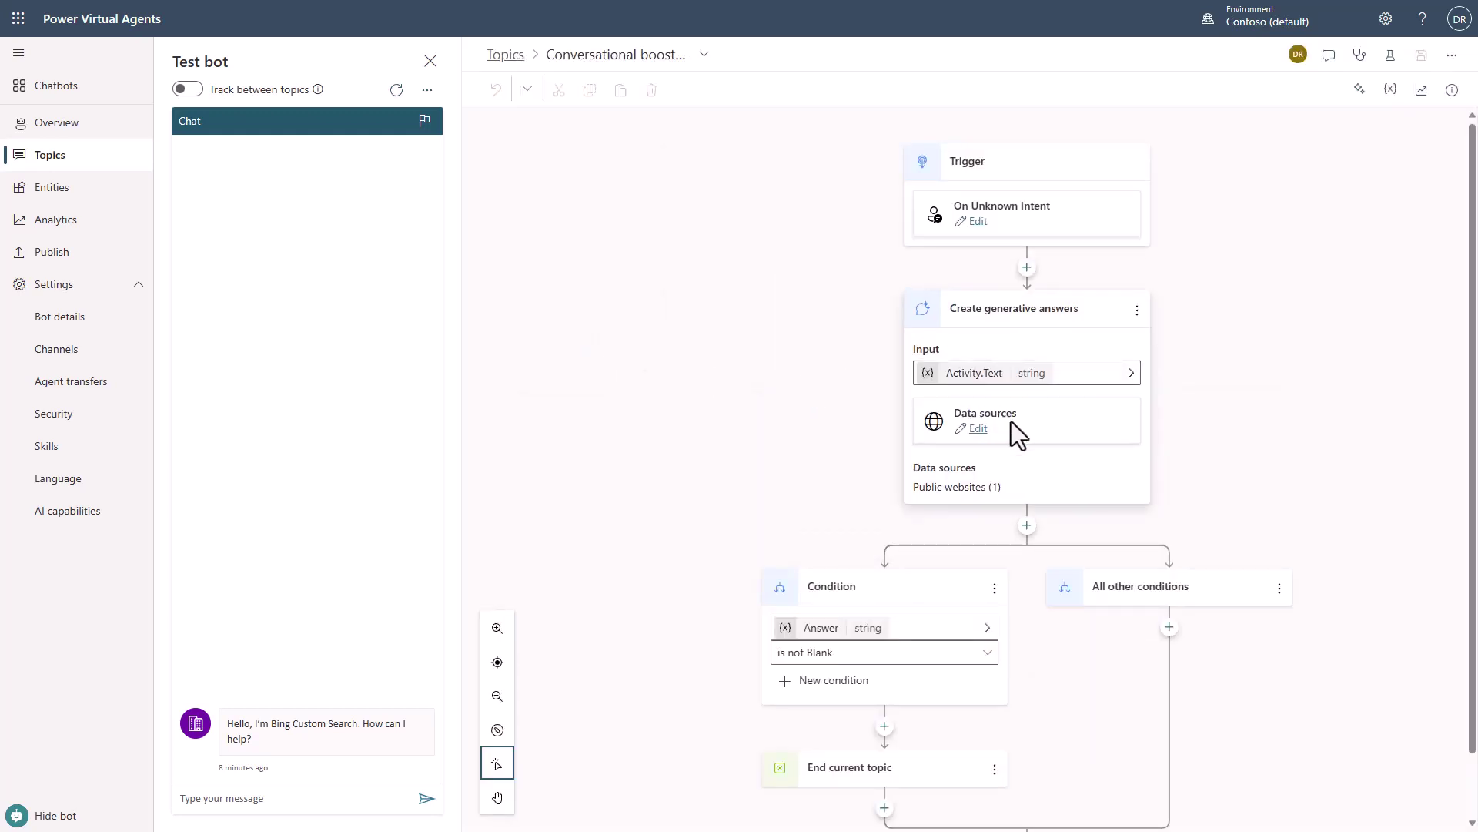
left_click(978, 429)
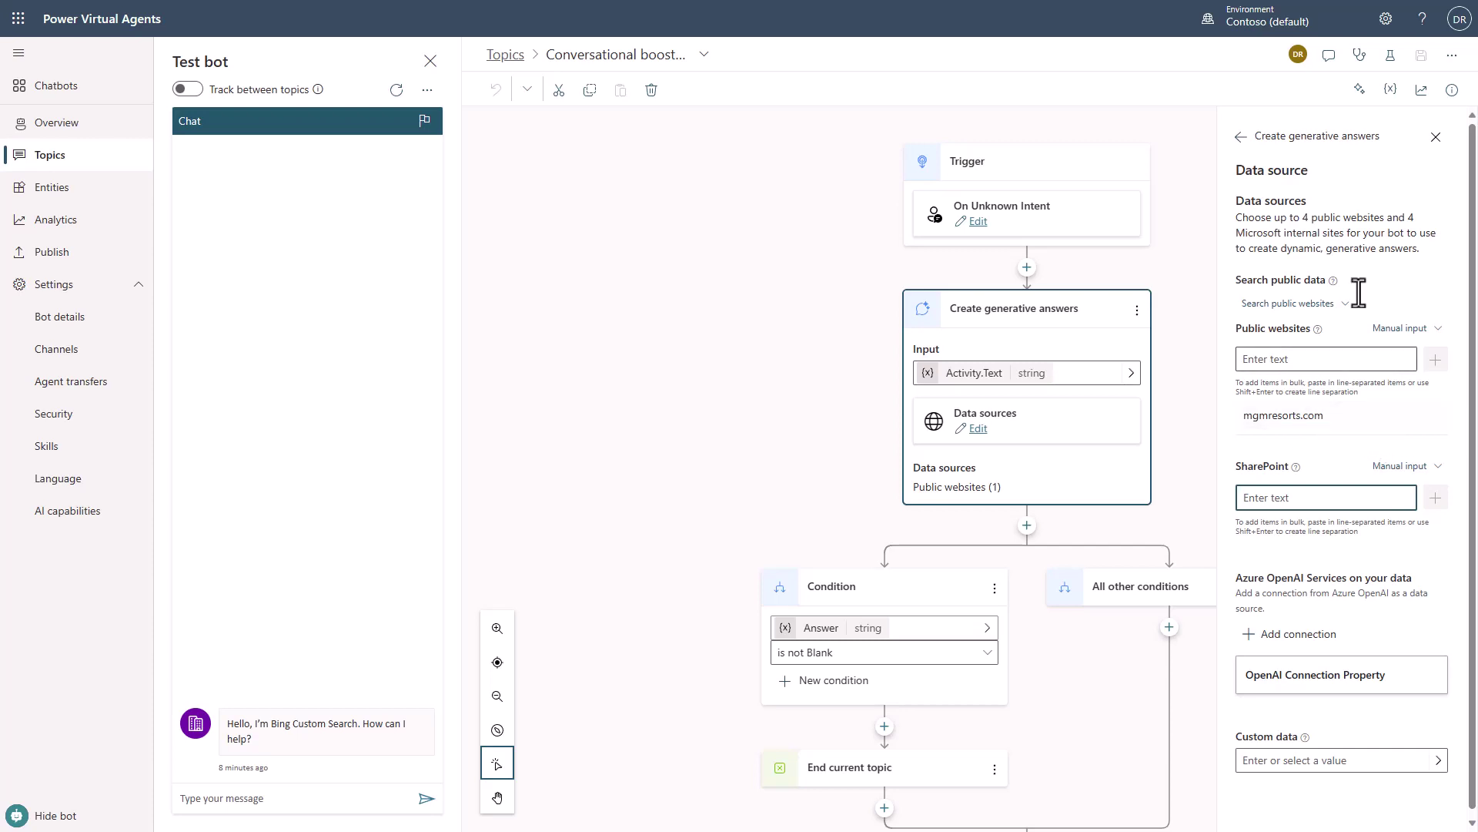
left_click_drag(1243, 218, 1366, 225)
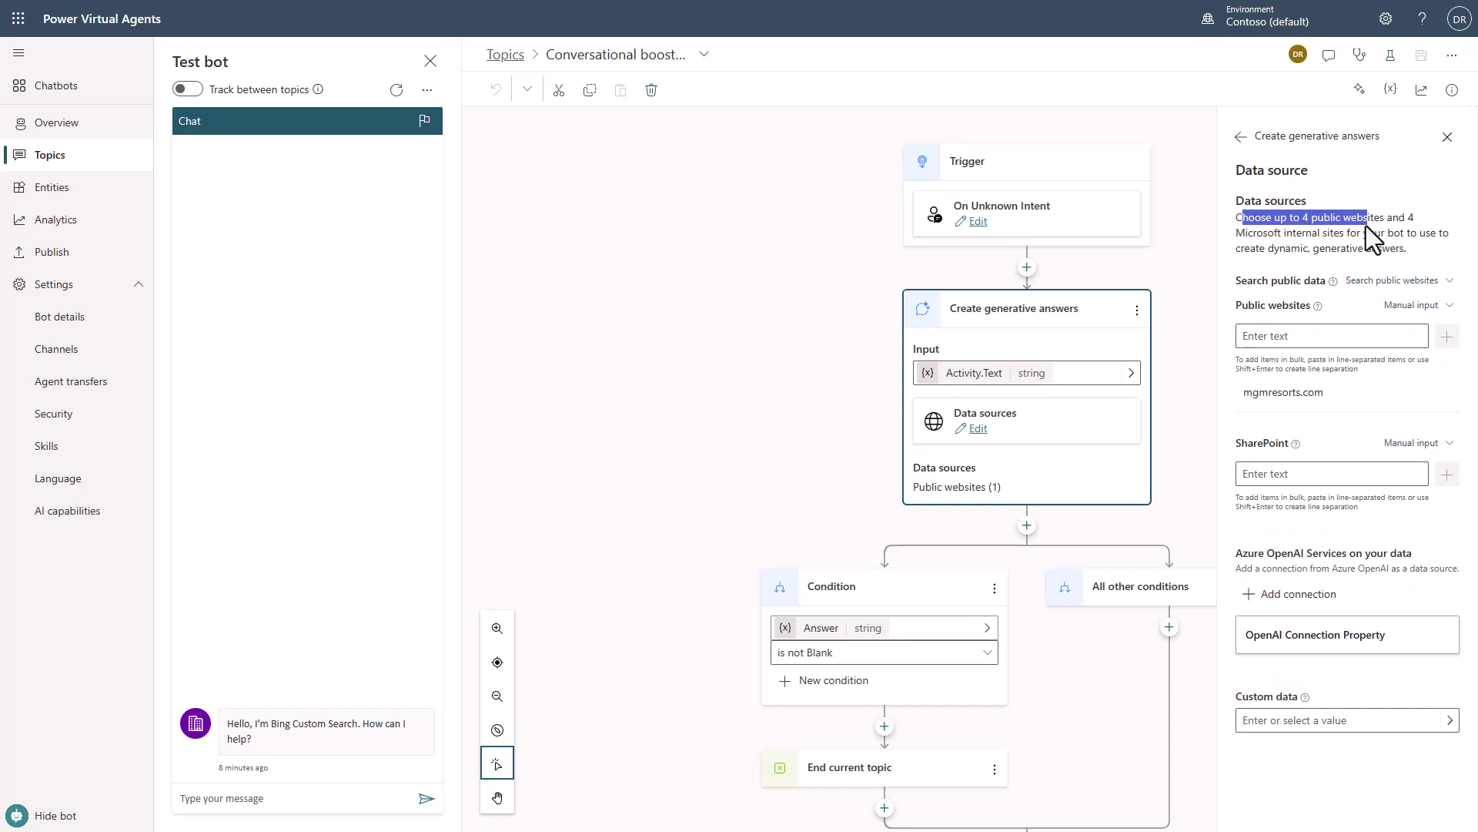
left_click(1273, 428)
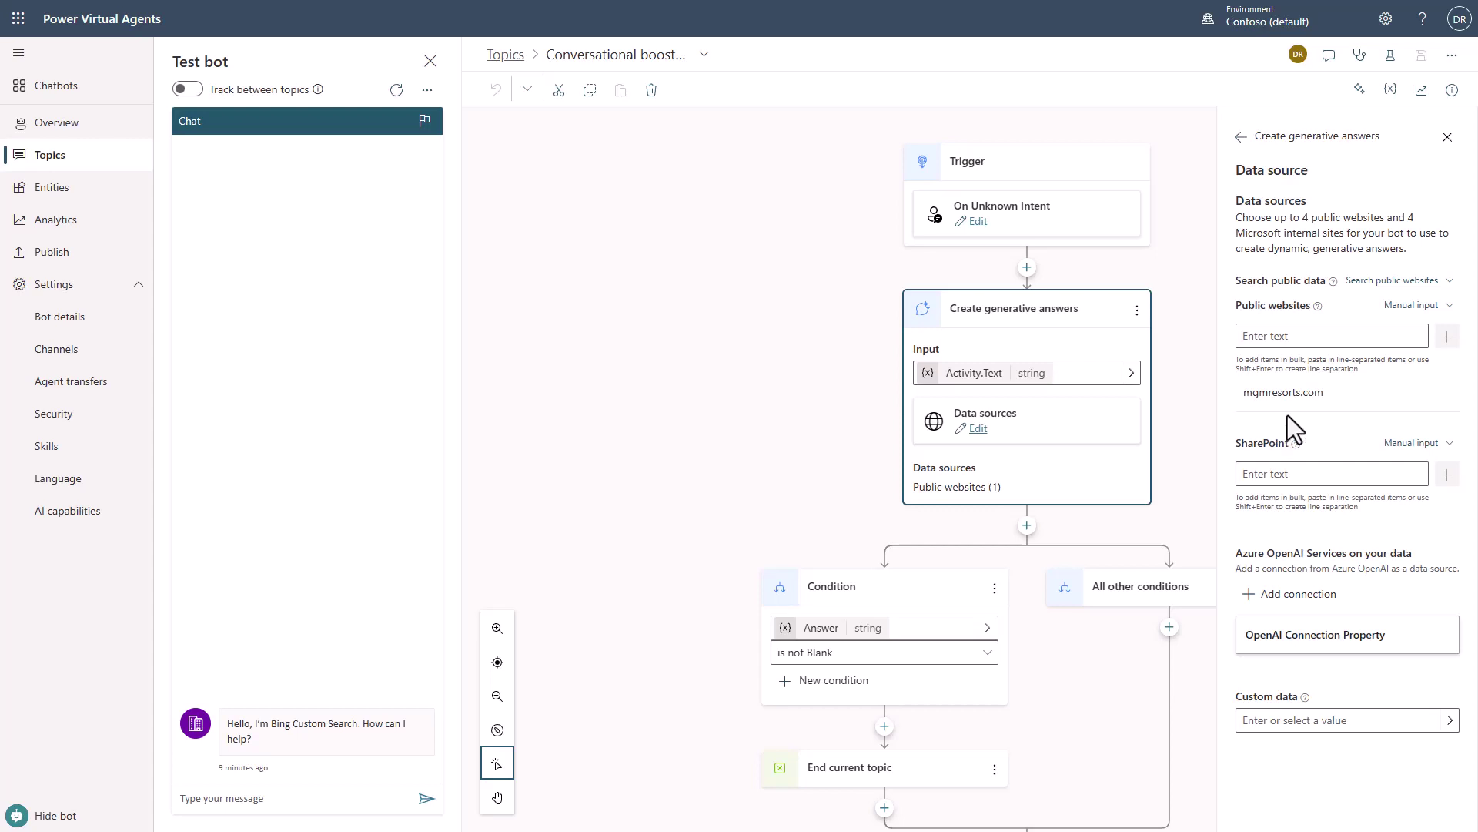
Step: Switch public data search to Bing Custom Search, discarding the existing website list
left_click(1448, 283)
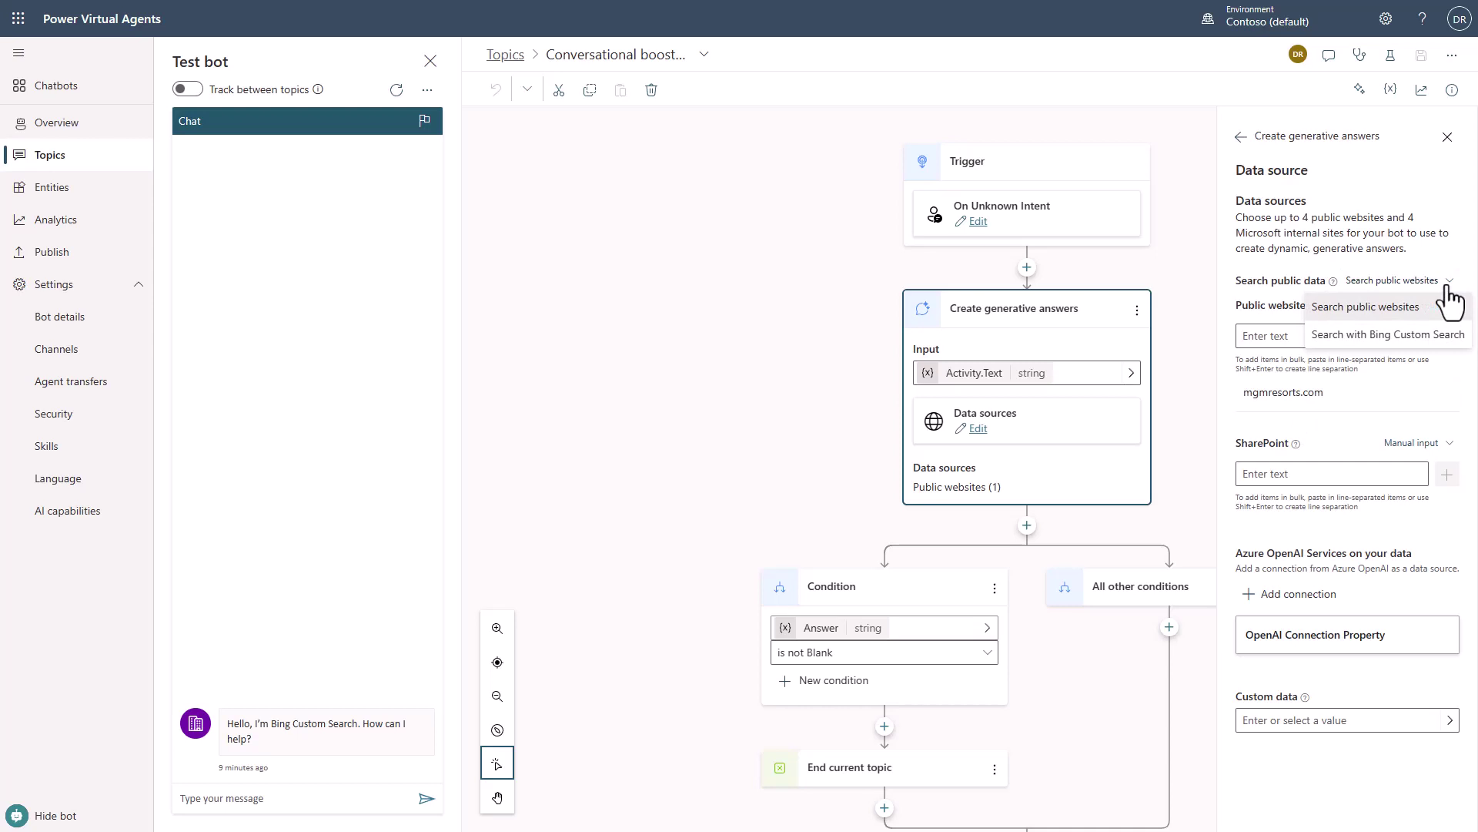
left_click(1390, 343)
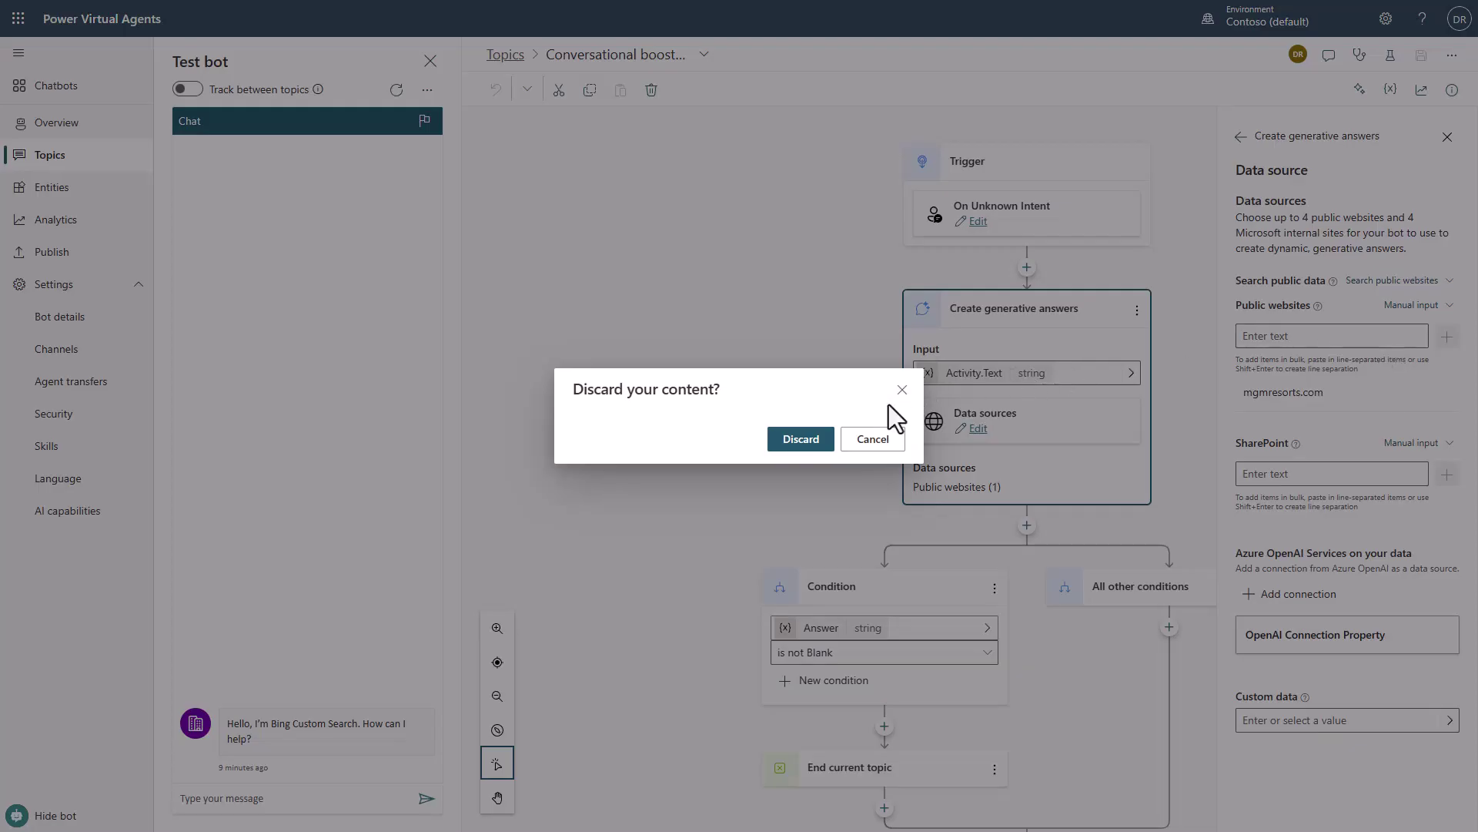
left_click(802, 445)
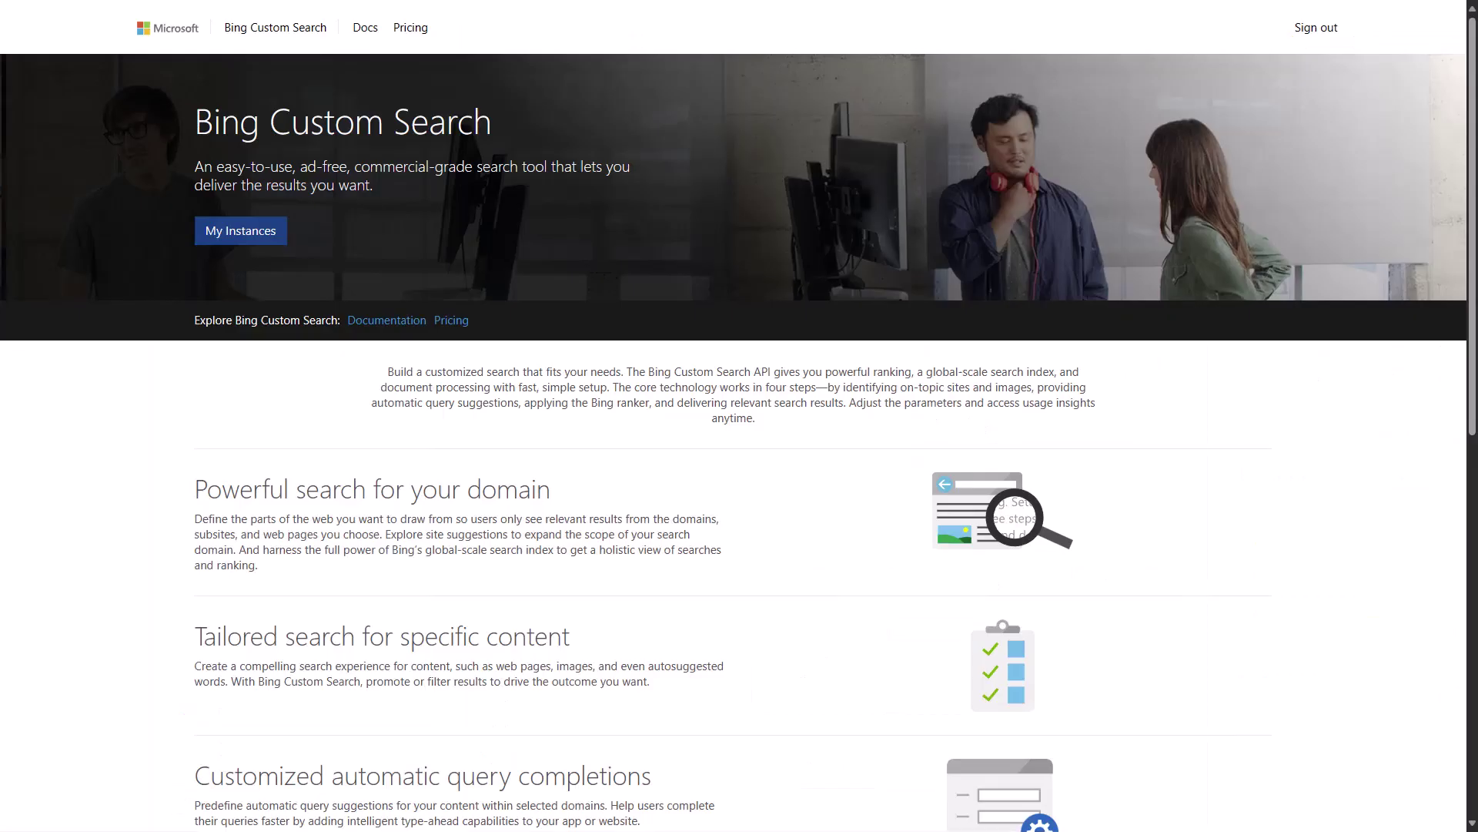
Step: Open the Hotel search instance from My Instances on customsearch.ai
mouse_move(436, 16)
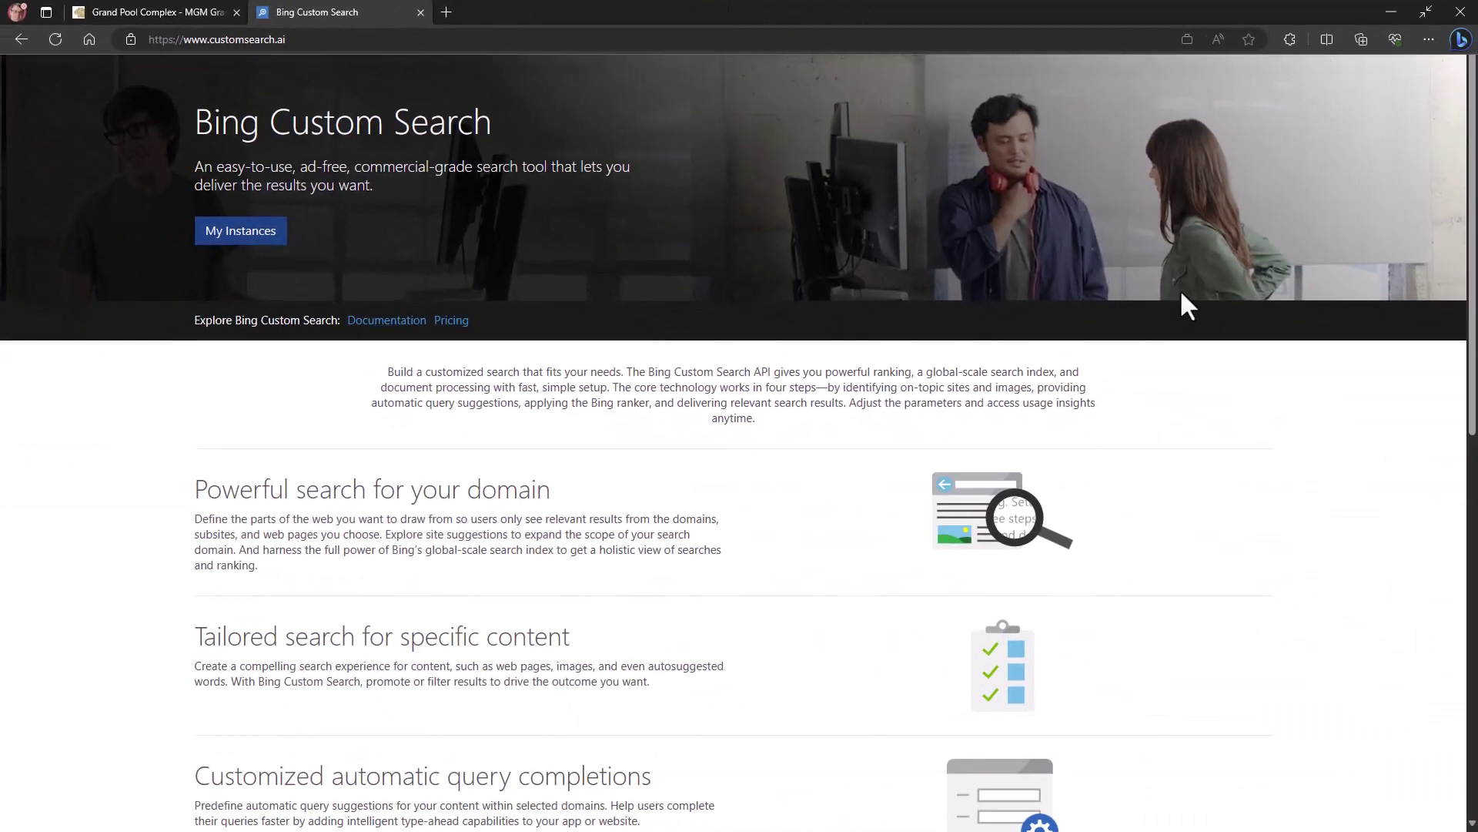
left_click(248, 234)
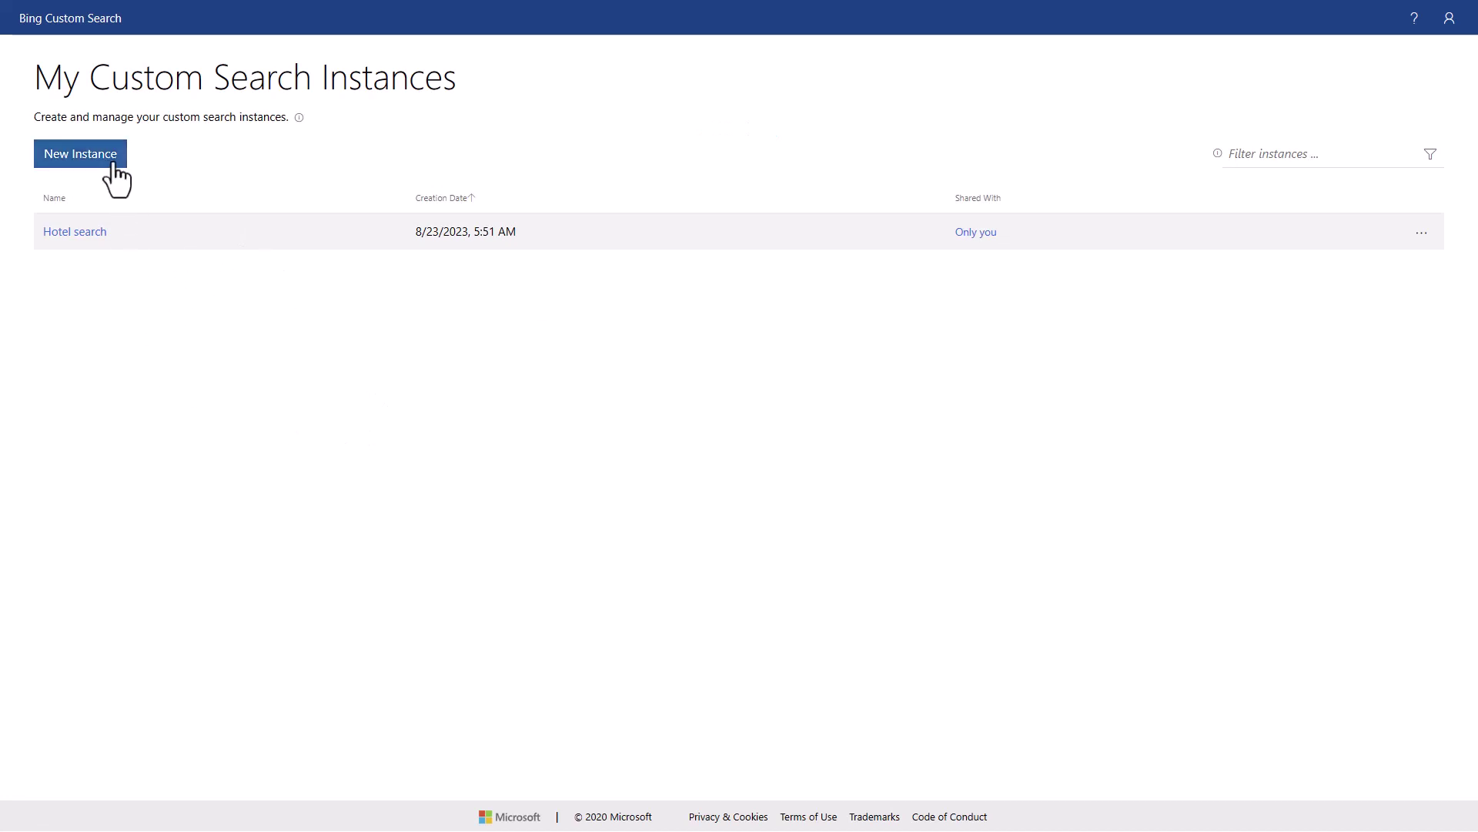
left_click(67, 243)
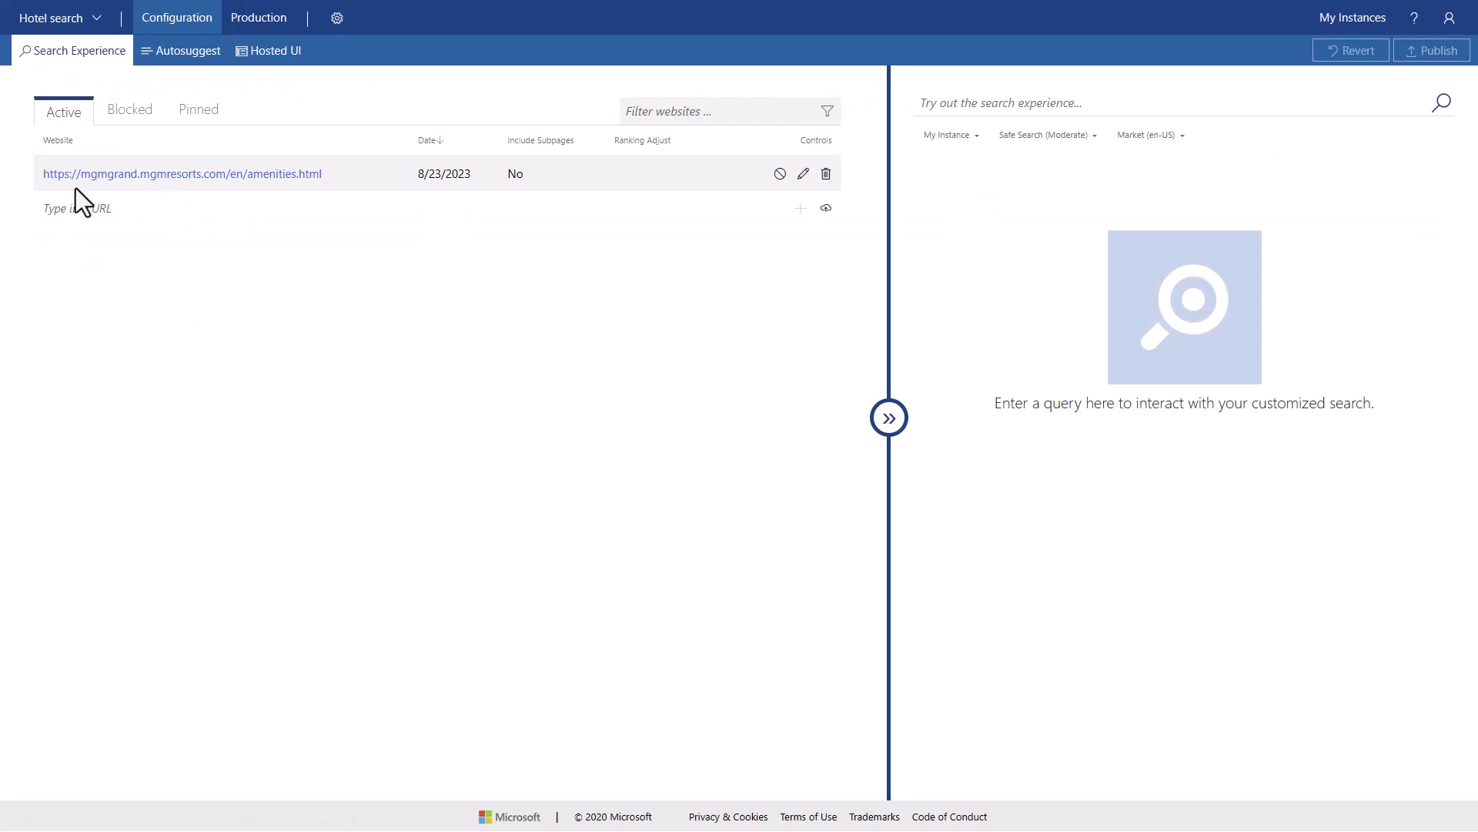
Step: Navigate from the MGM Grand Pool Complex page to the site's Amenities page
left_click(123, 10)
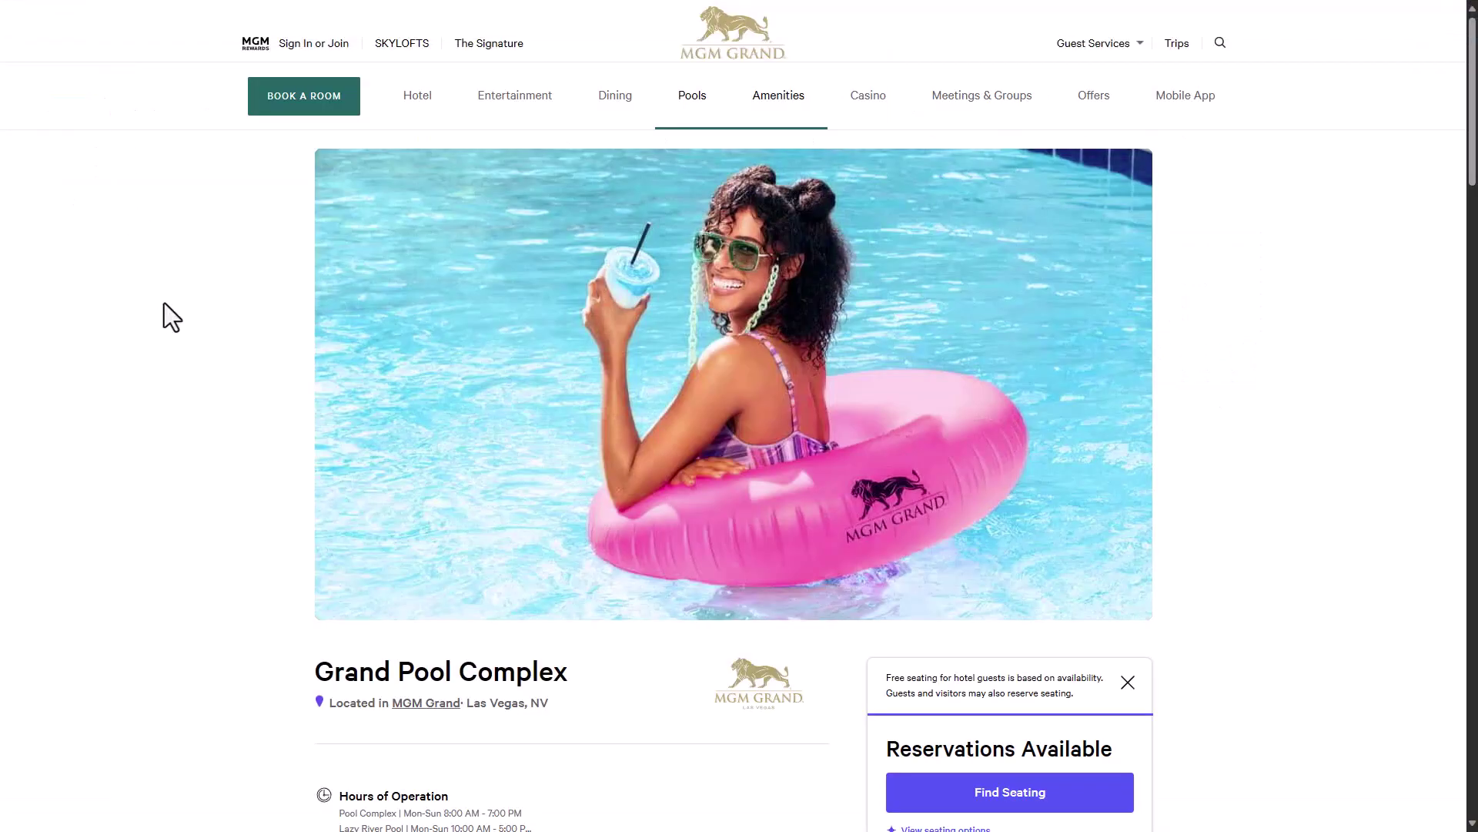
left_click(780, 100)
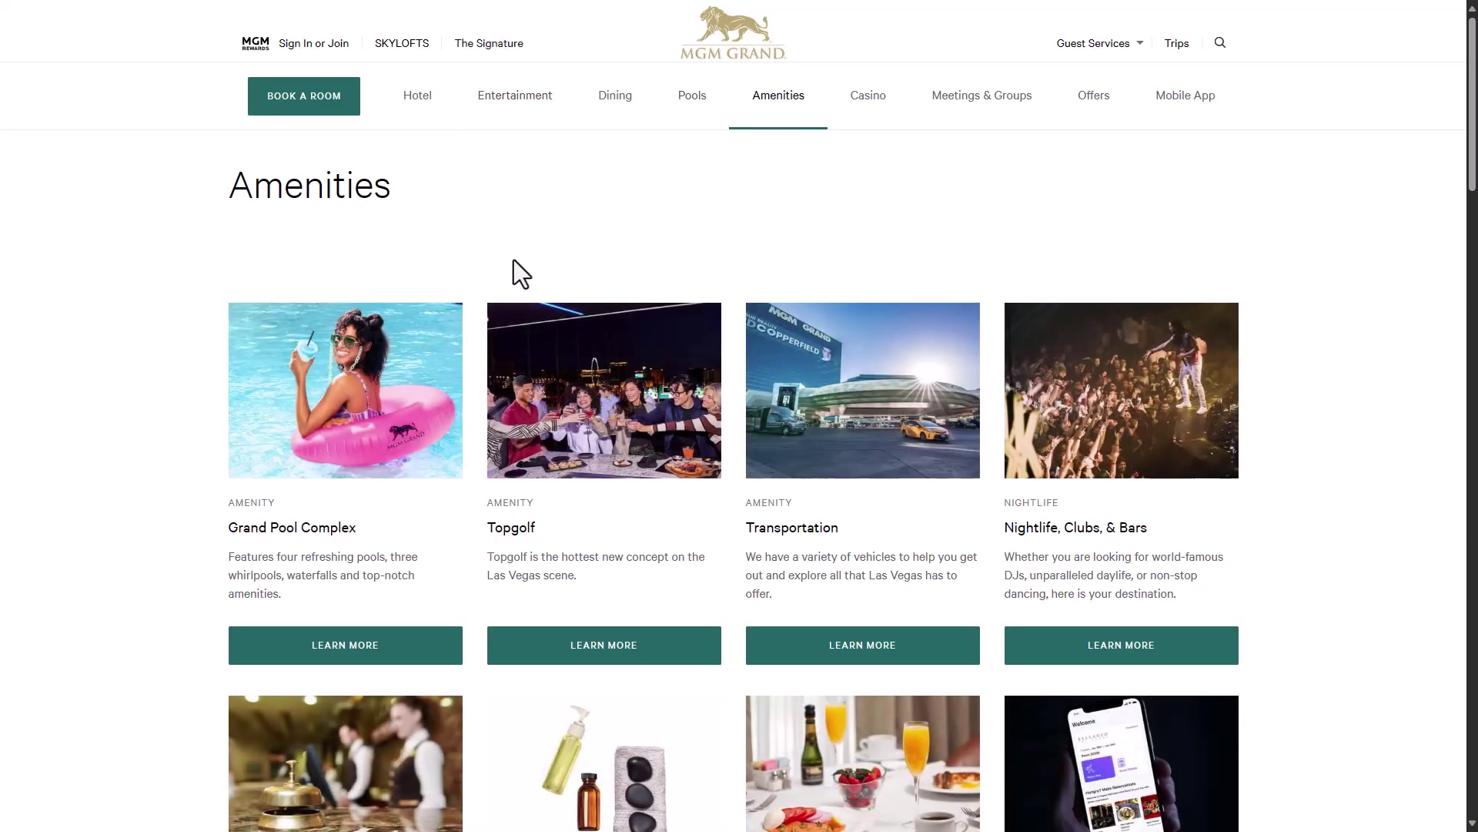
mouse_move(436, 2)
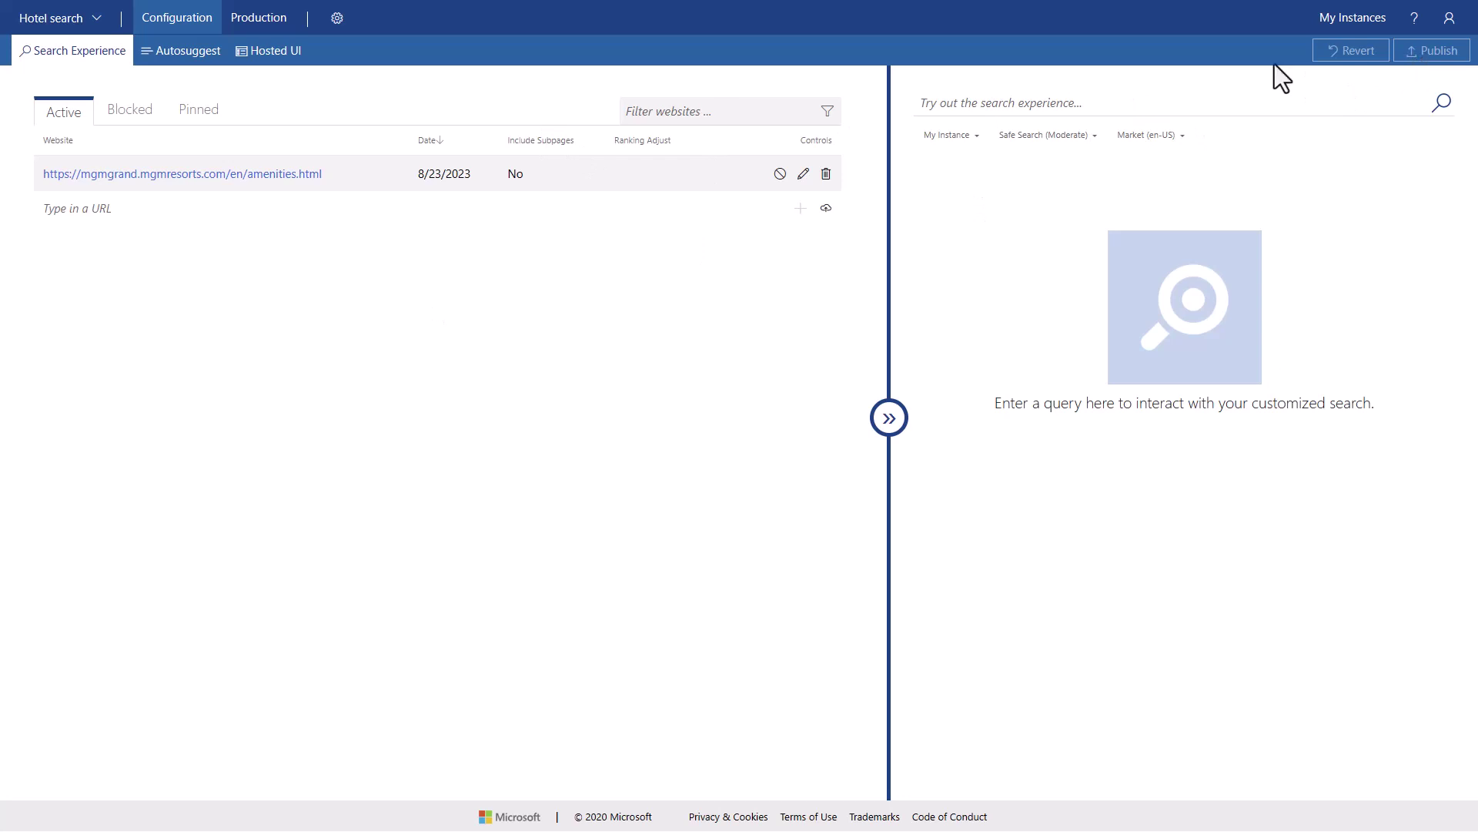
Step: Copy the Hotel search instance's Custom Configuration ID from its Production endpoint details
left_click(259, 18)
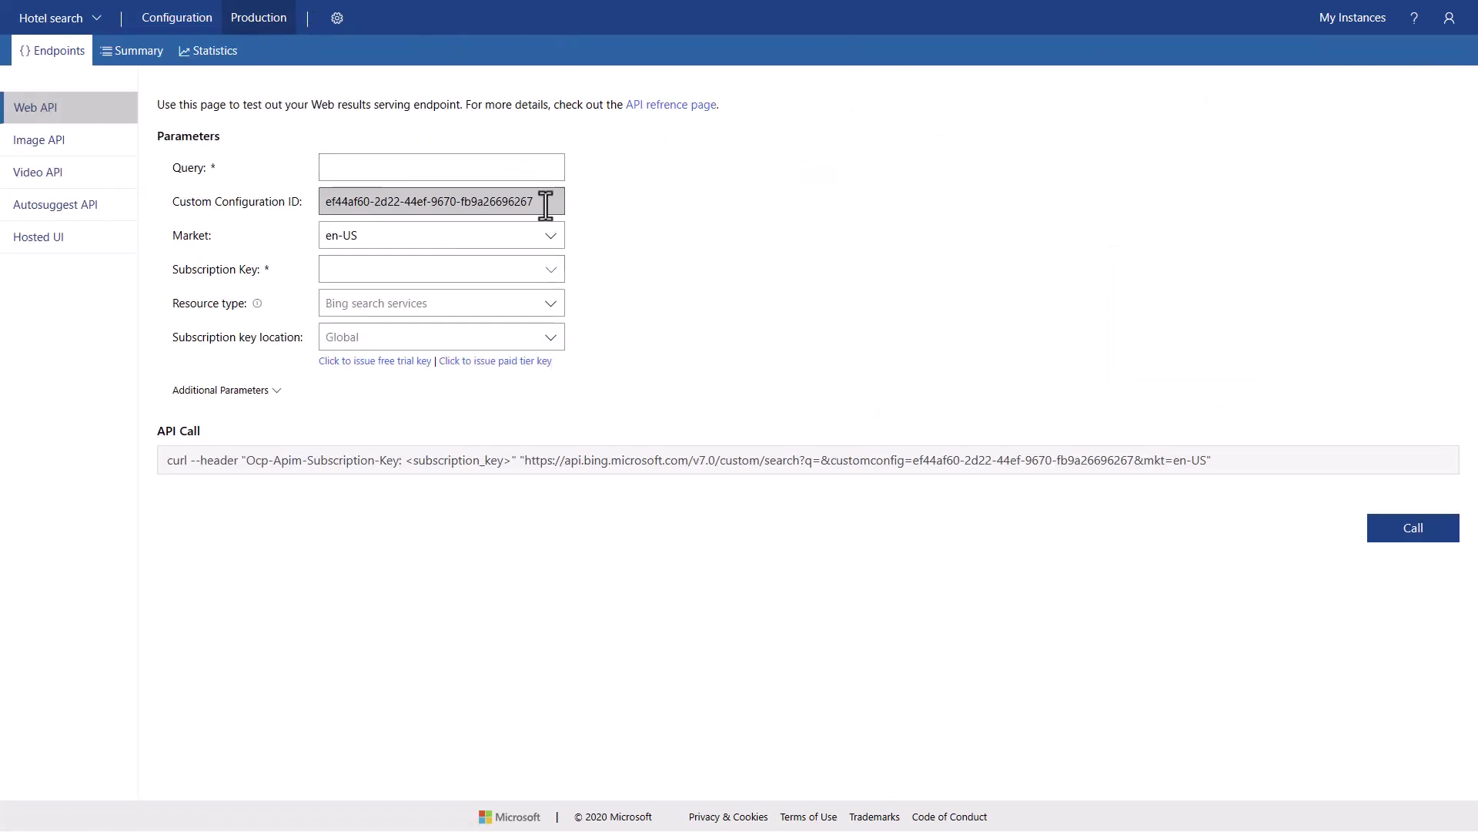
left_click_drag(548, 202, 318, 205)
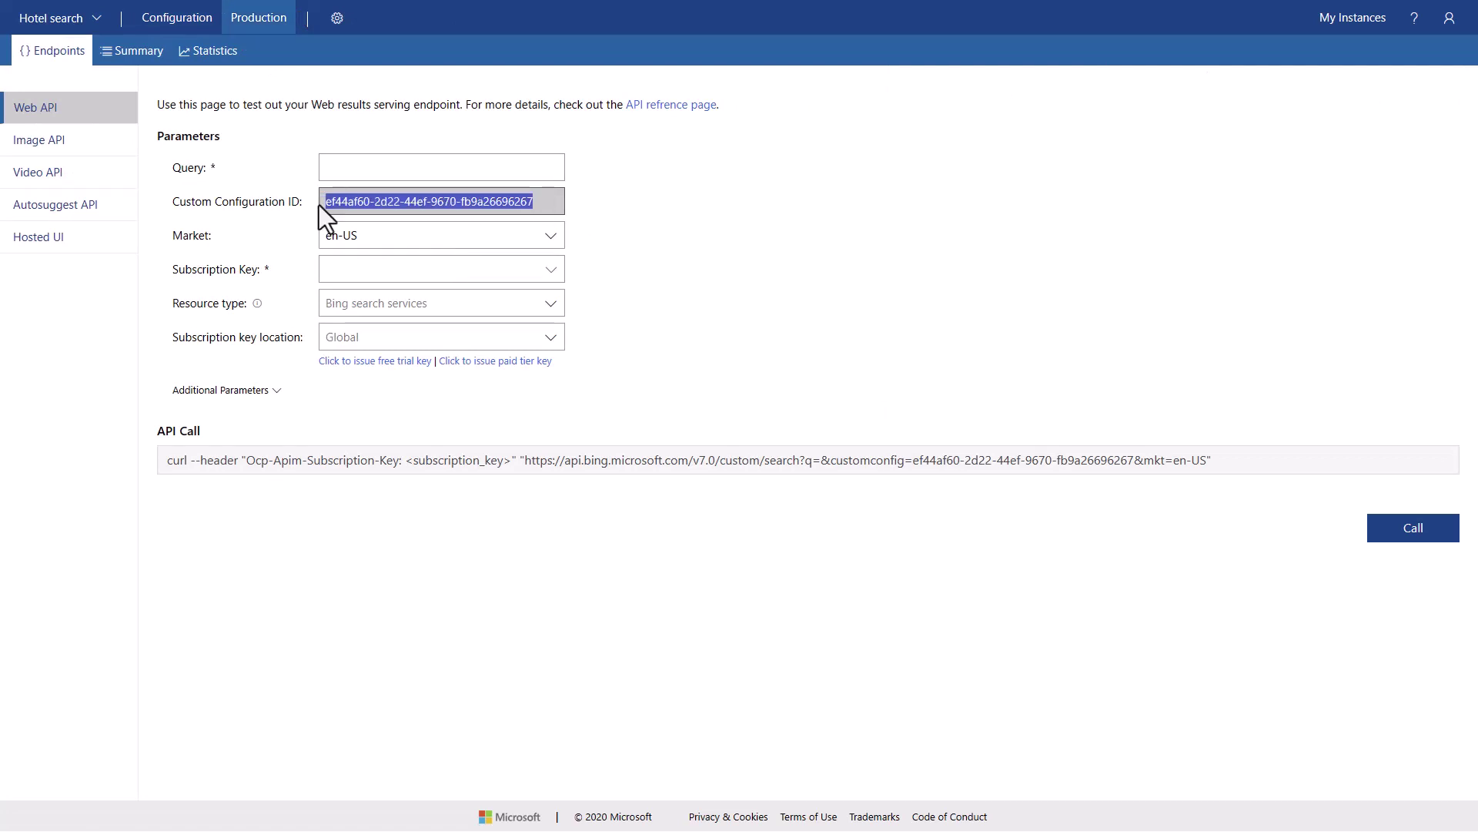
right_click(360, 203)
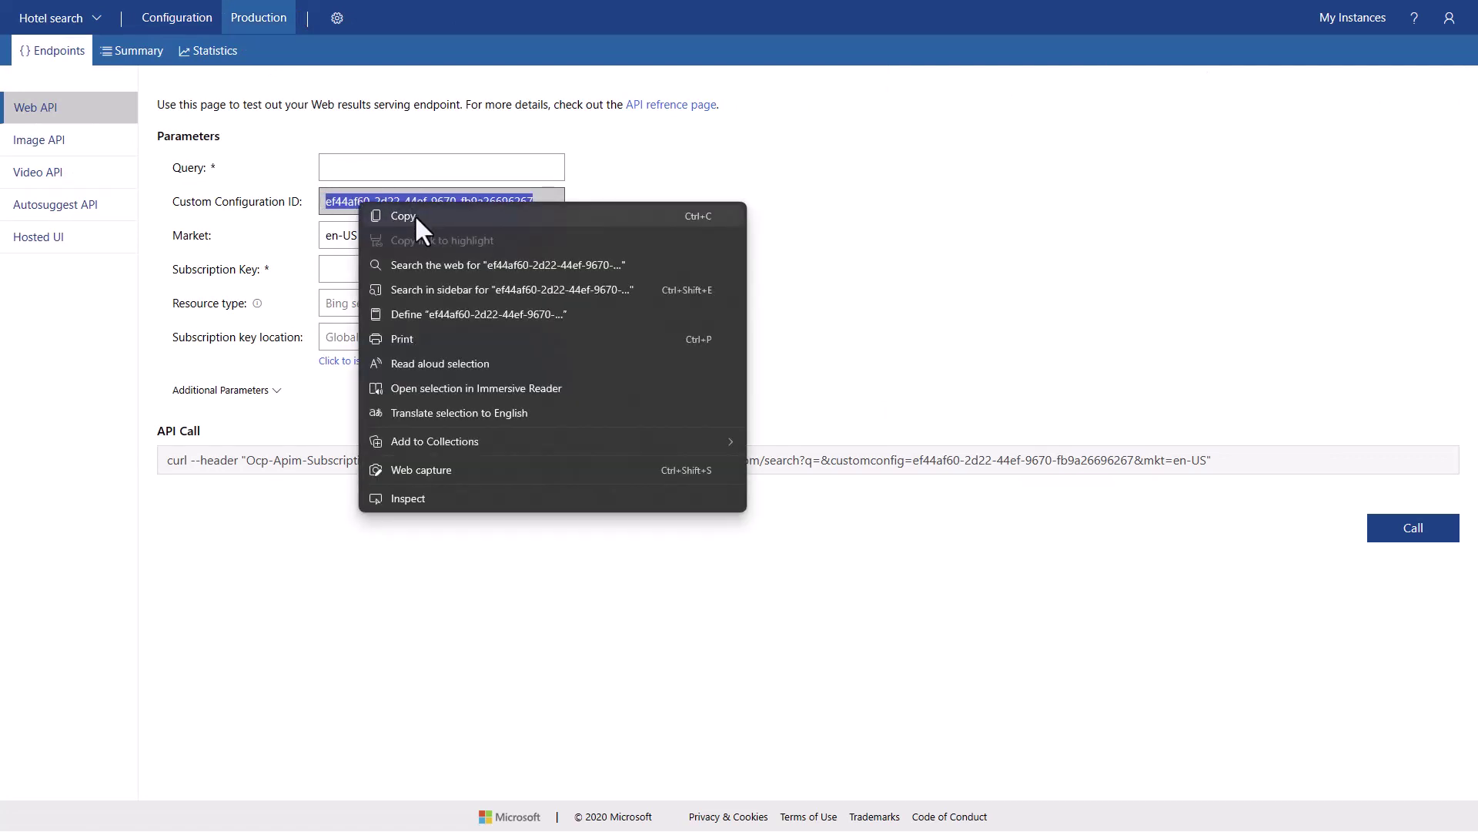
left_click(404, 215)
mouse_move(418, 3)
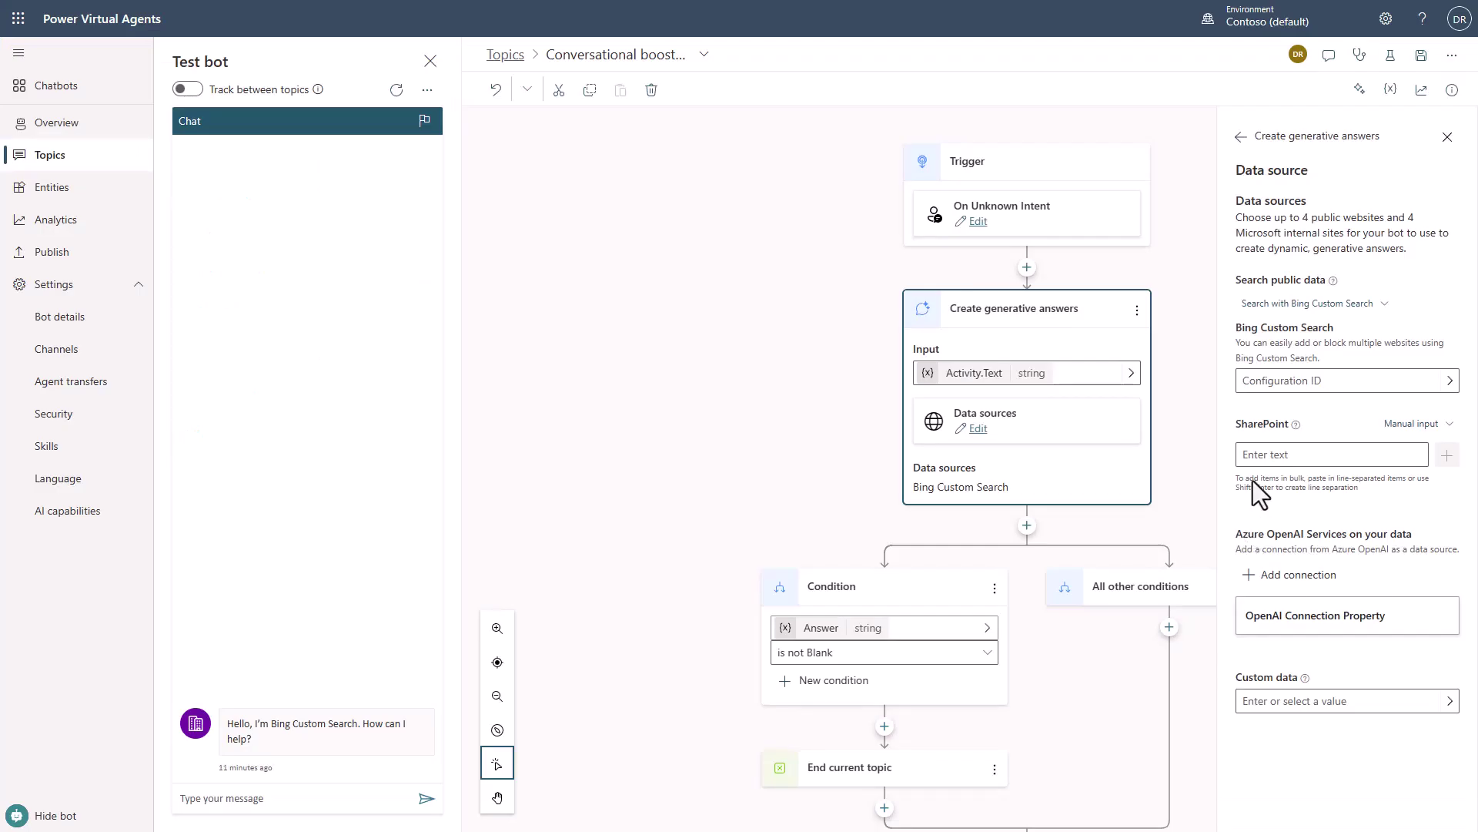
left_click(1263, 381)
Step: Paste the configuration ID into the Bing Custom Search field and save the topic
key("ctrl+v")
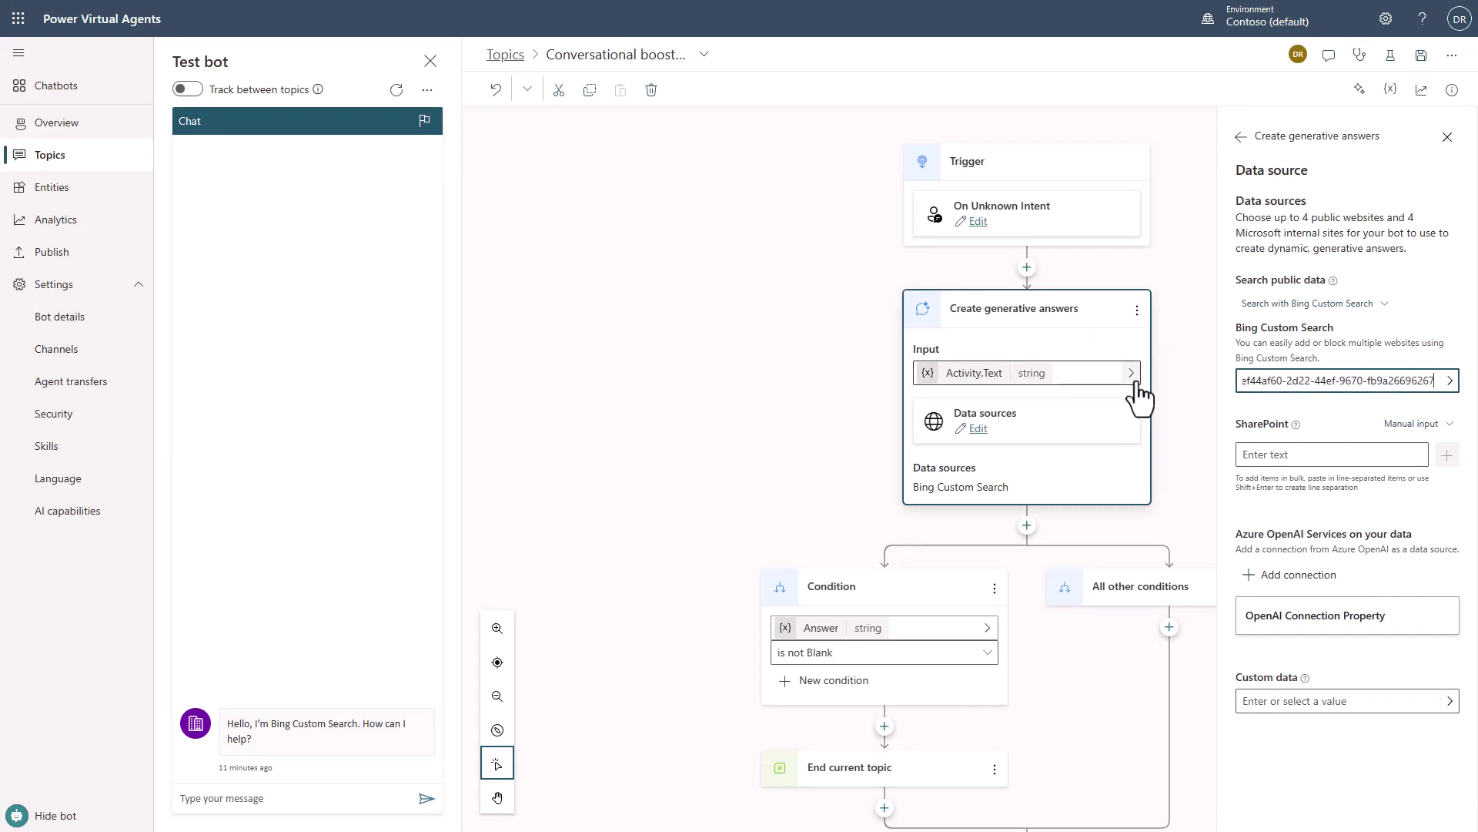
left_click(1422, 55)
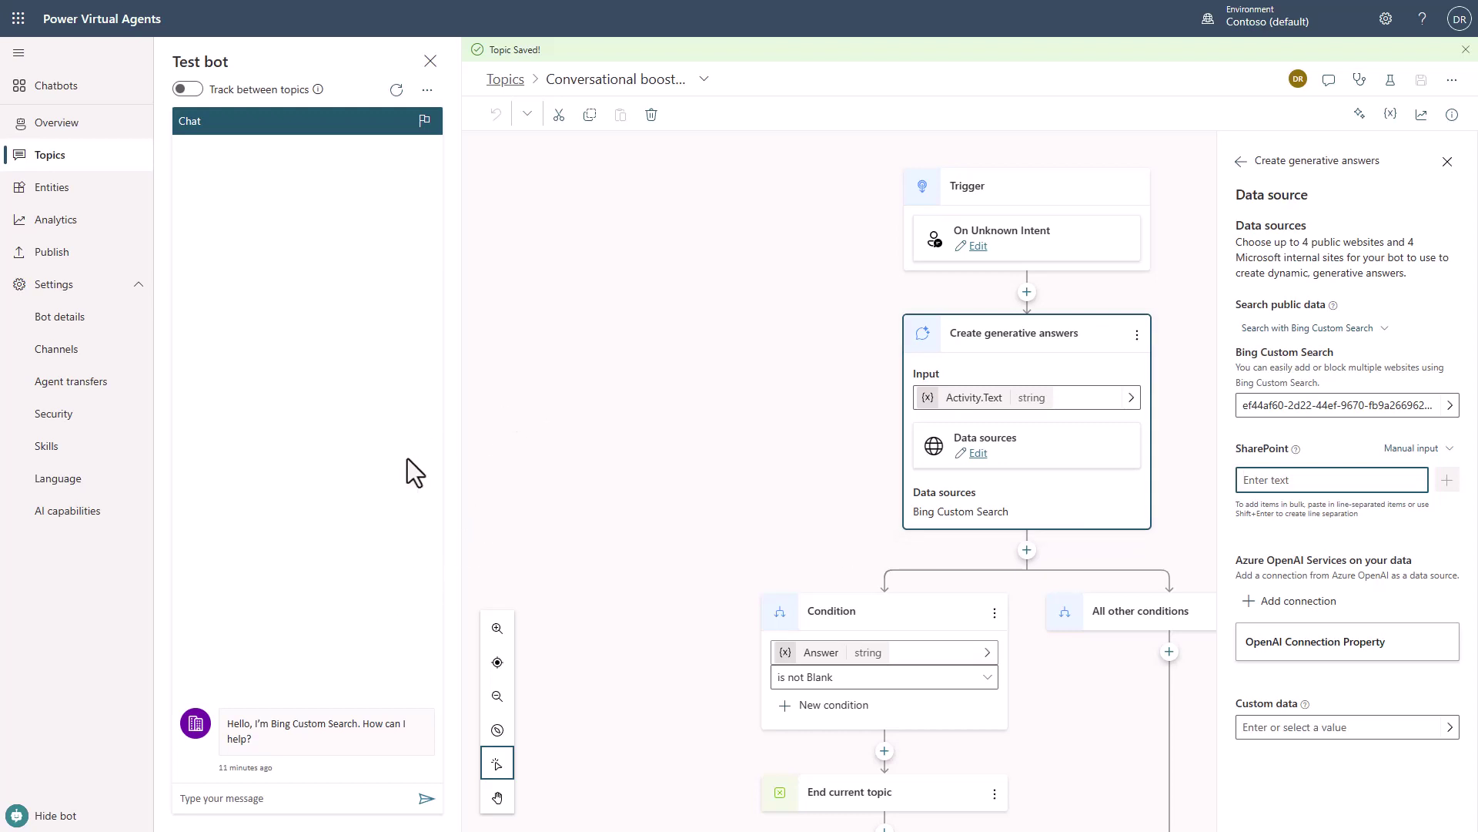
Step: Ask the test bot 'What are the pool hours?'
left_click(292, 800)
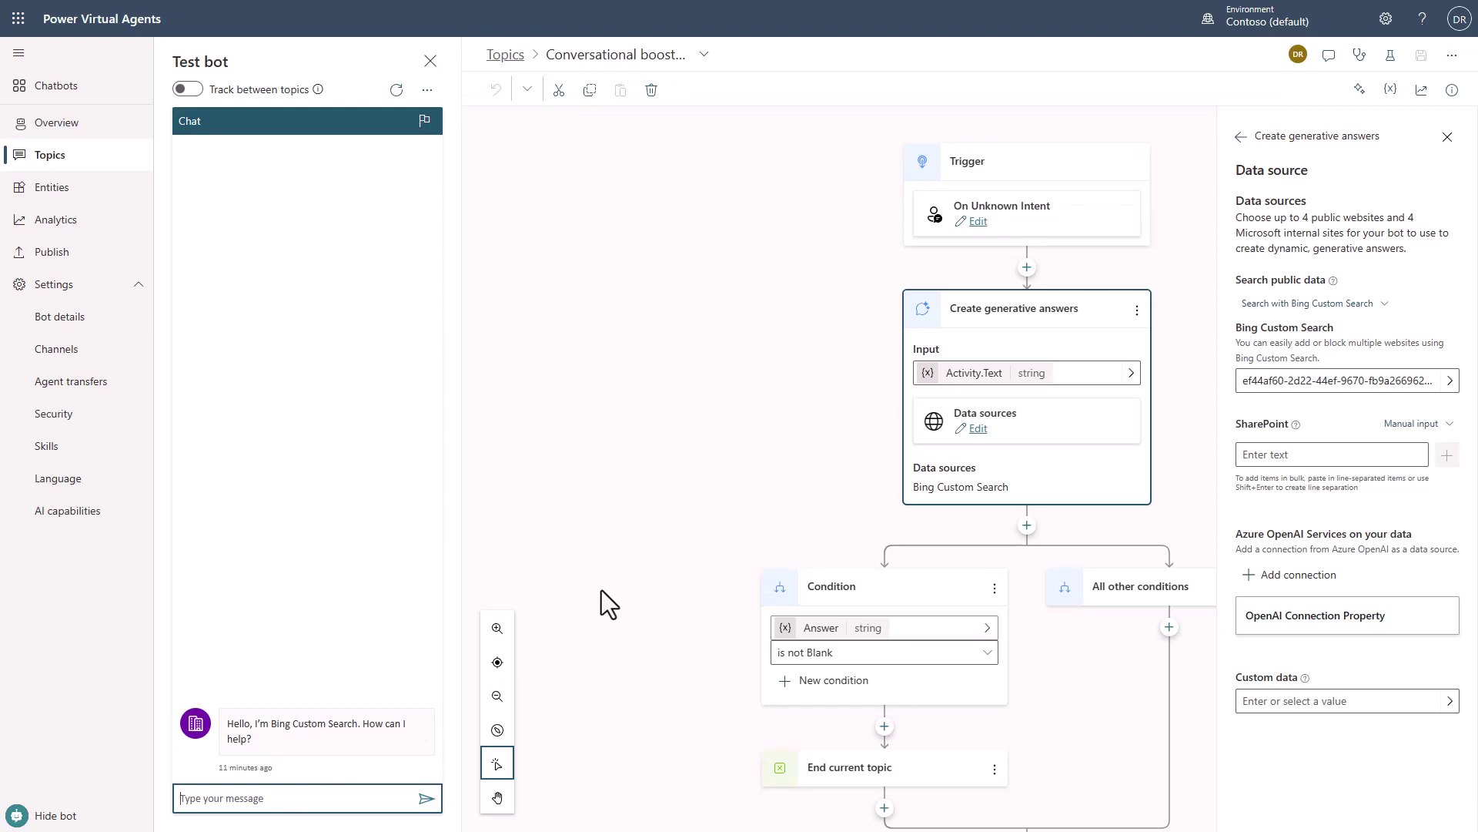
type("What are the pool hours?")
key("Return")
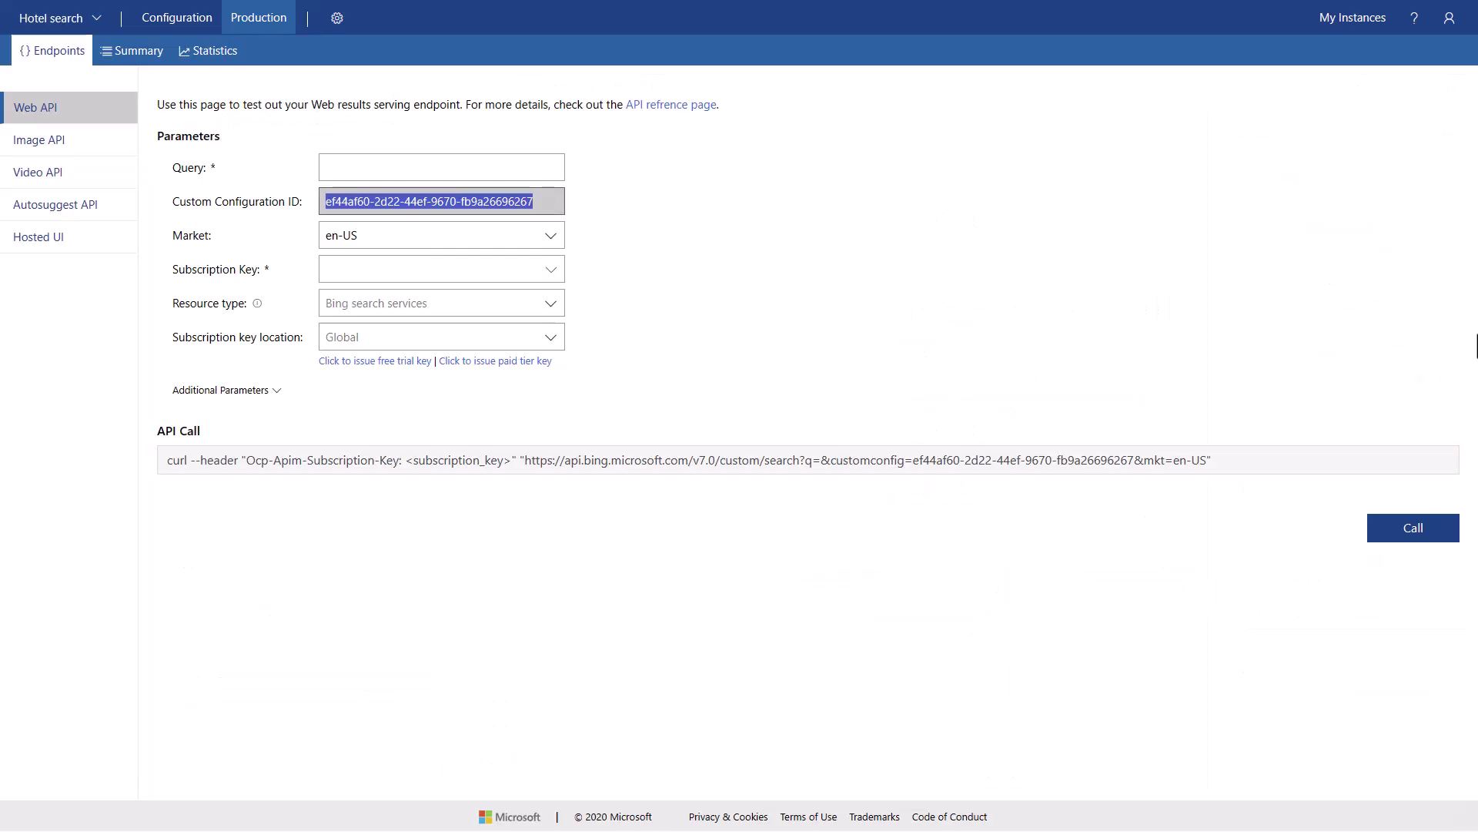
Step: Open the MGM Grand Pool Complex page, review its hours, and select its full URL
left_click(179, 20)
left_click(135, 11)
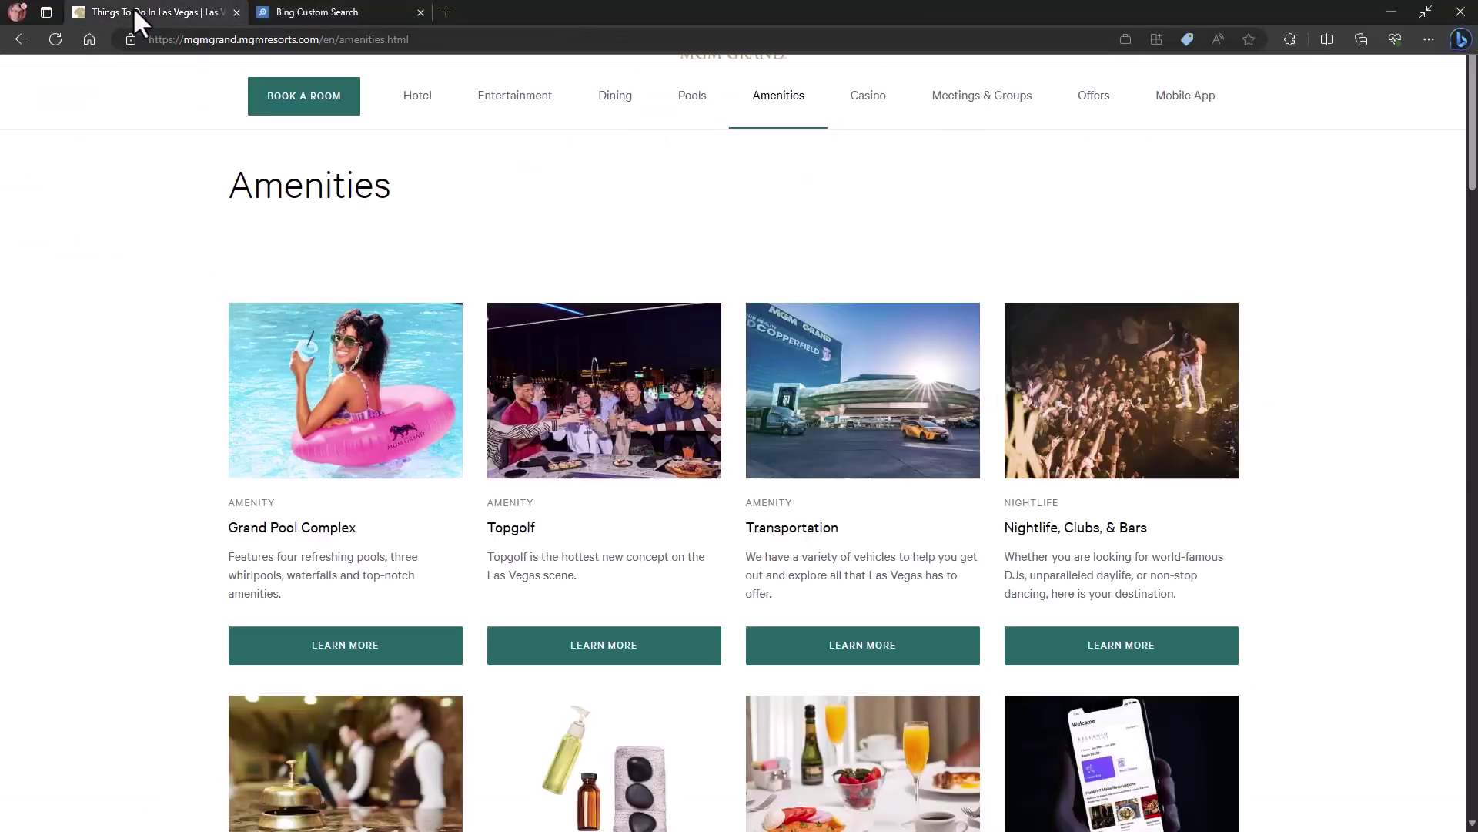
left_click(683, 99)
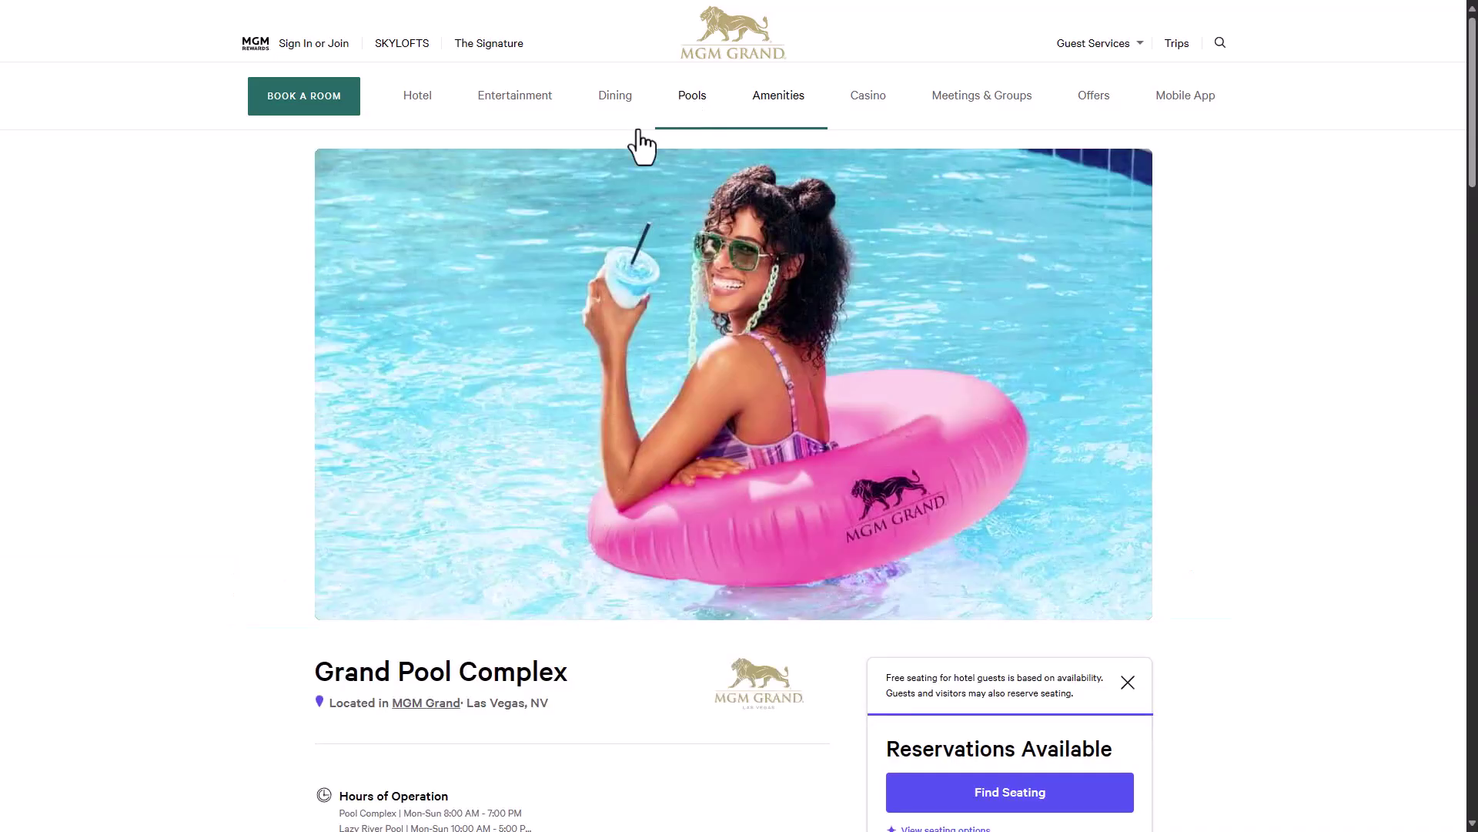
scroll(514, 311, "down", 8)
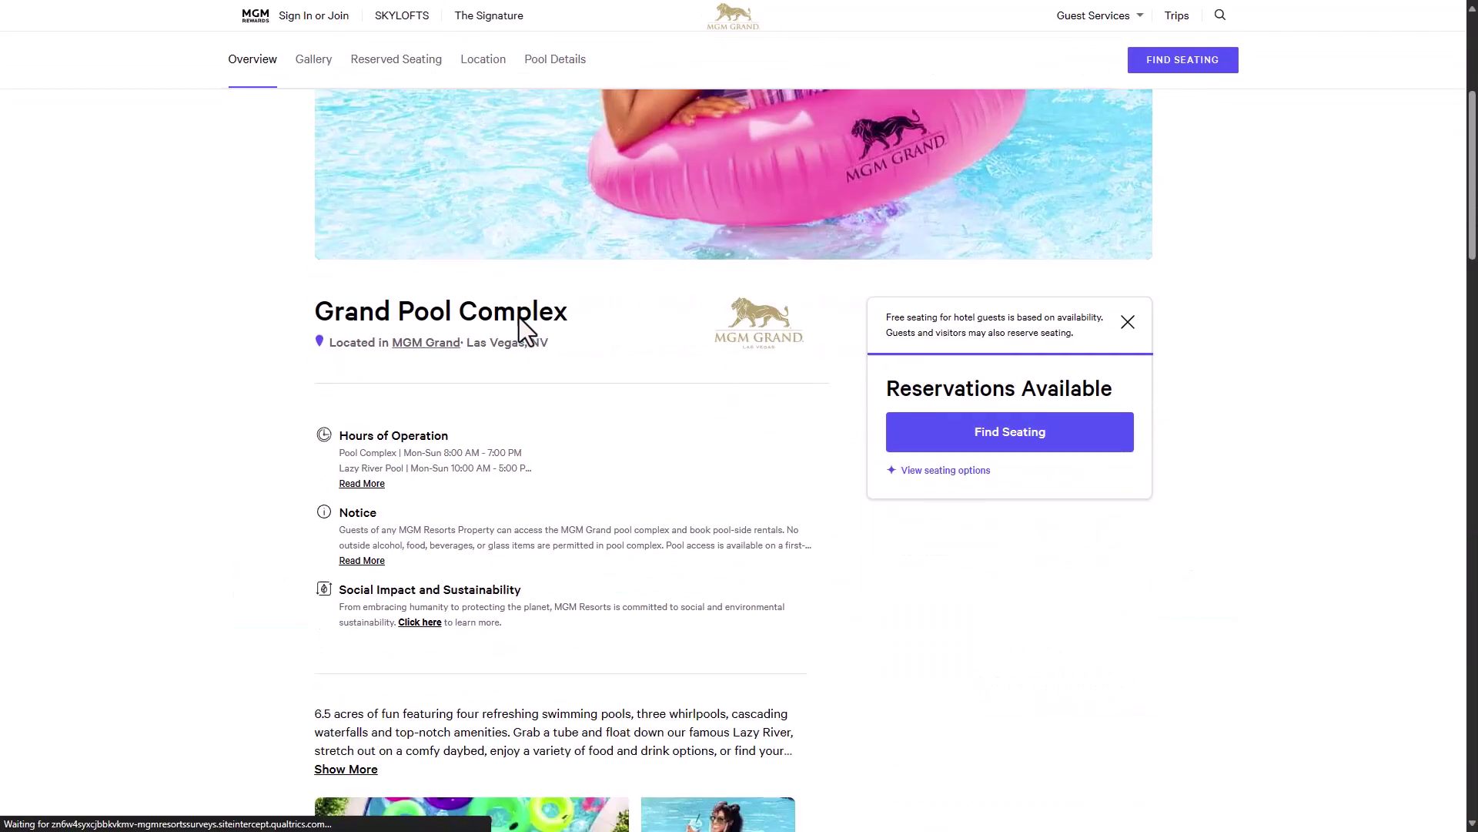
scroll(651, 357, "down", 18)
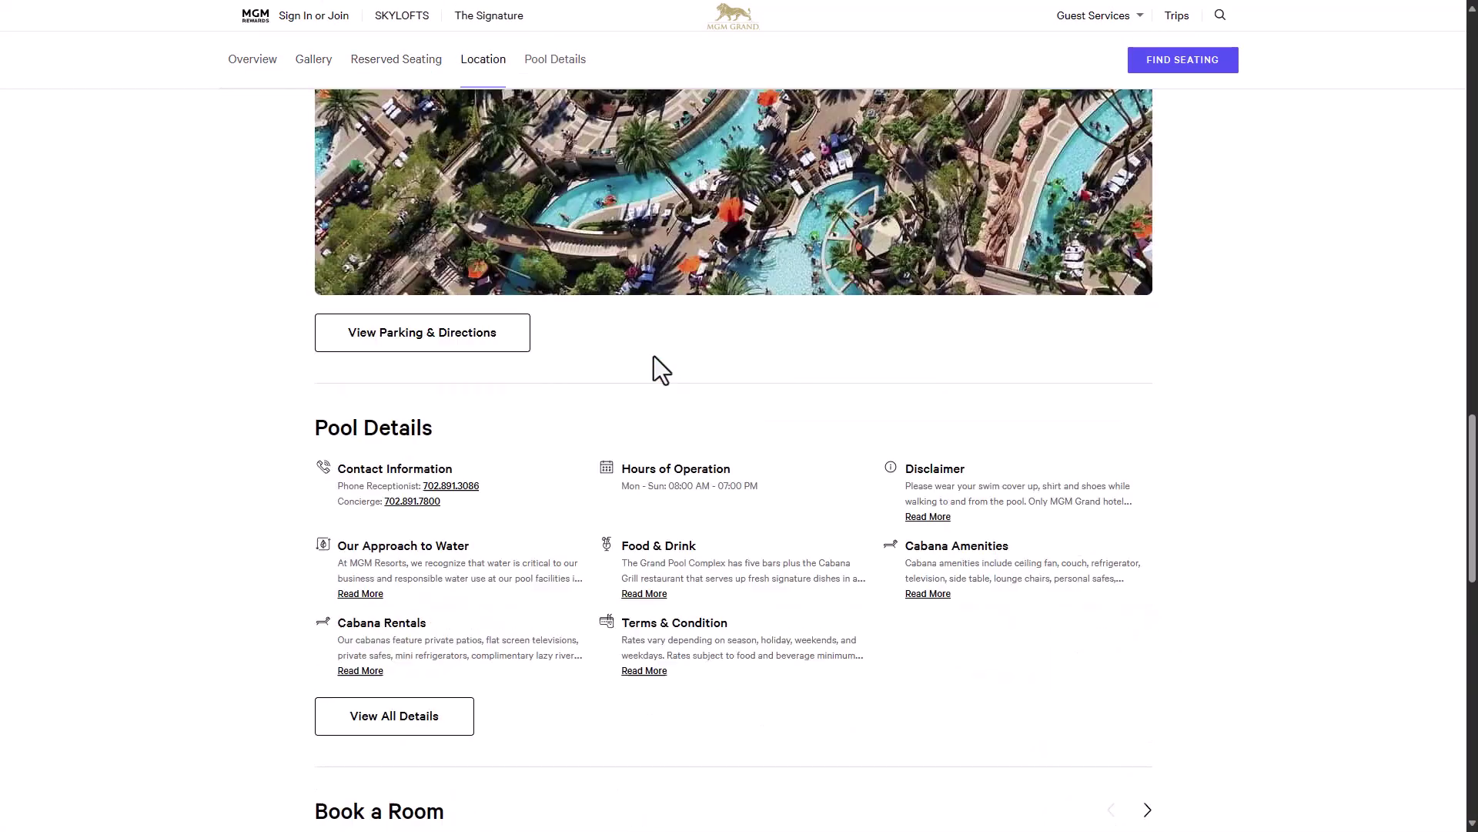
scroll(654, 352, "down", 3)
scroll(566, 304, "up", 20)
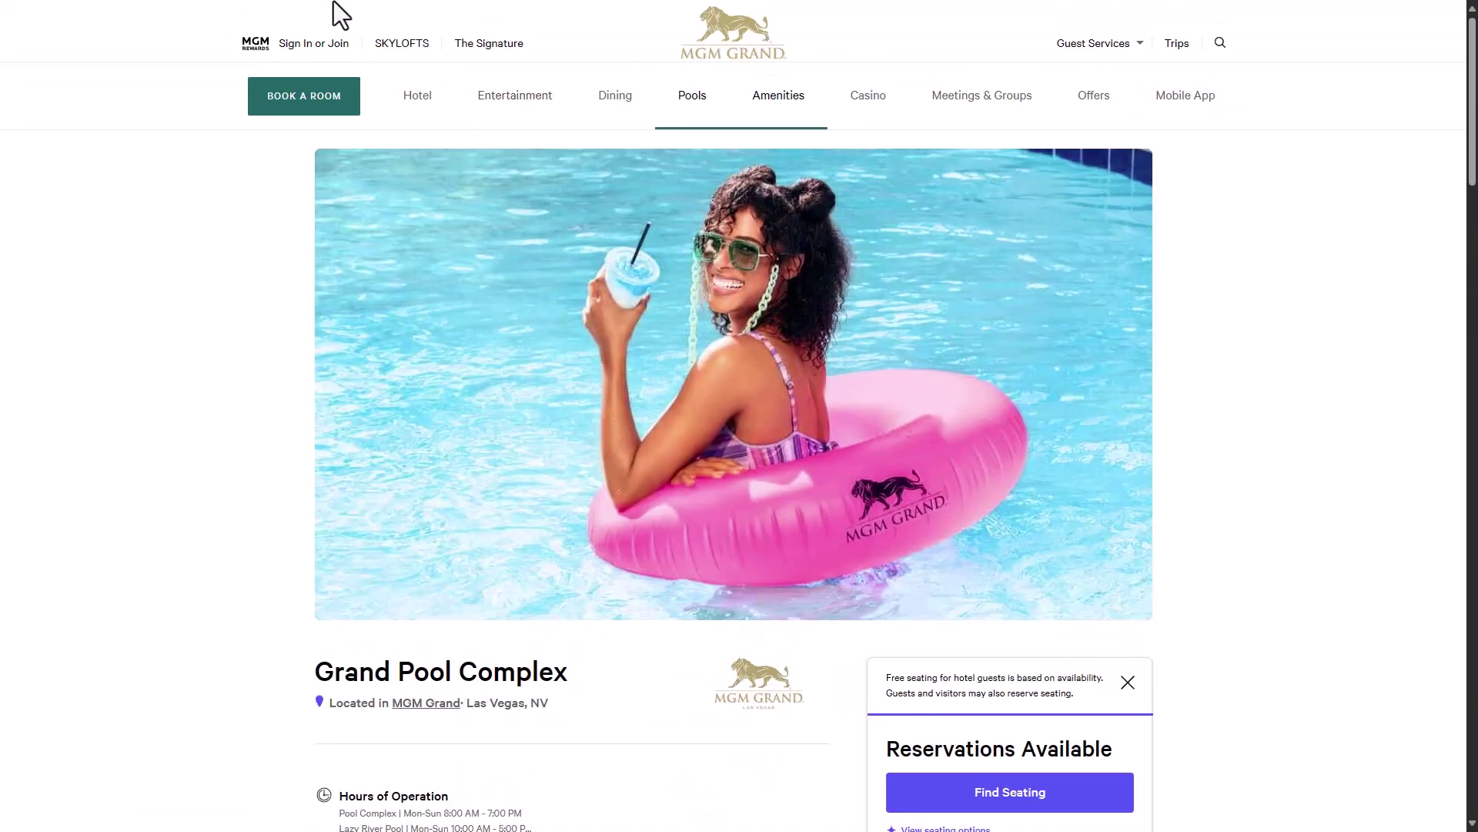
mouse_move(340, 8)
left_click_drag(522, 42, 113, 36)
key("ctrl+c")
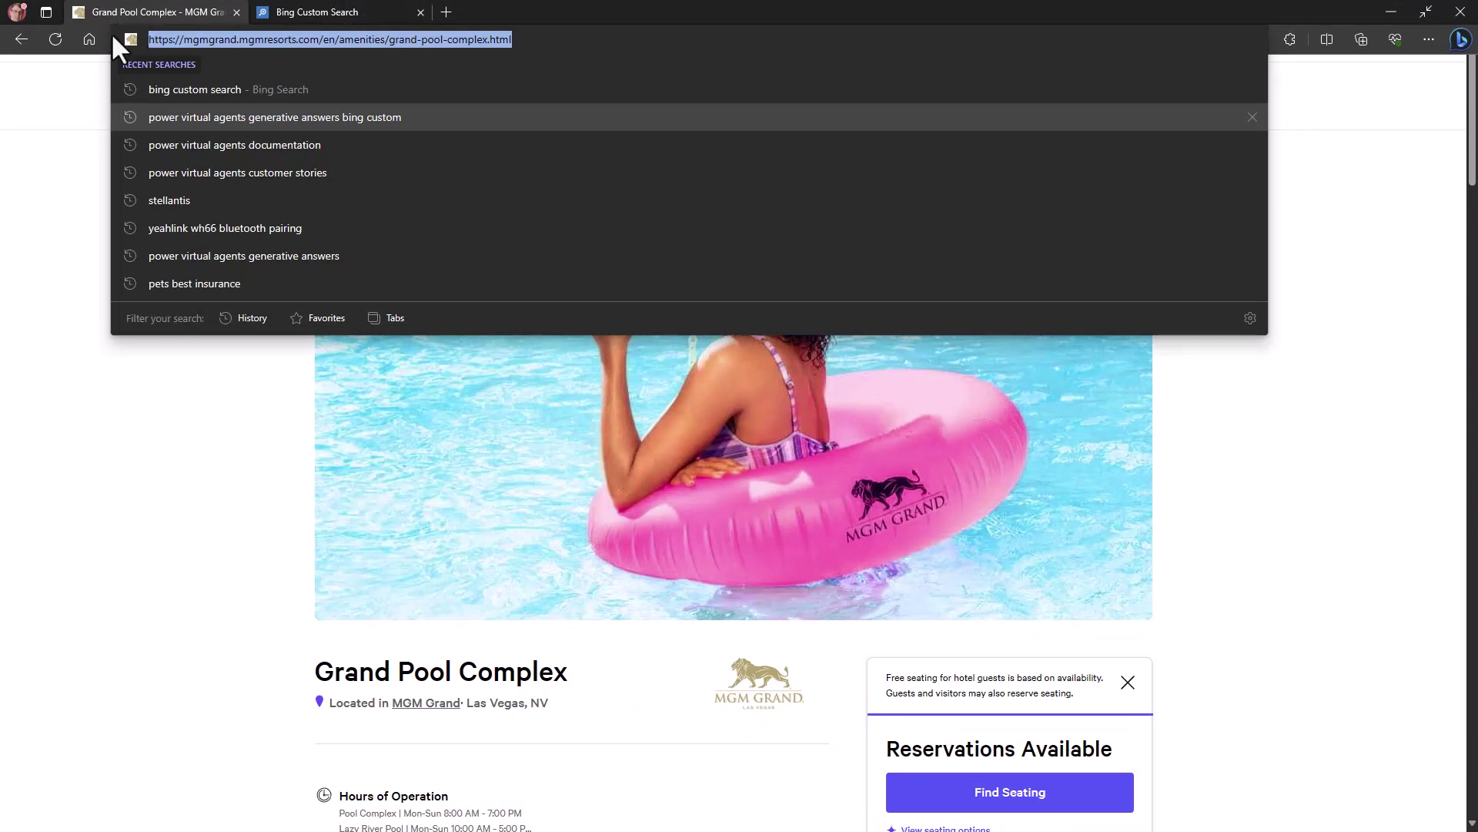
Step: Add the pasted Grand Pool Complex URL as an active site with Include Subpages set to No
left_click(358, 16)
left_click(103, 210)
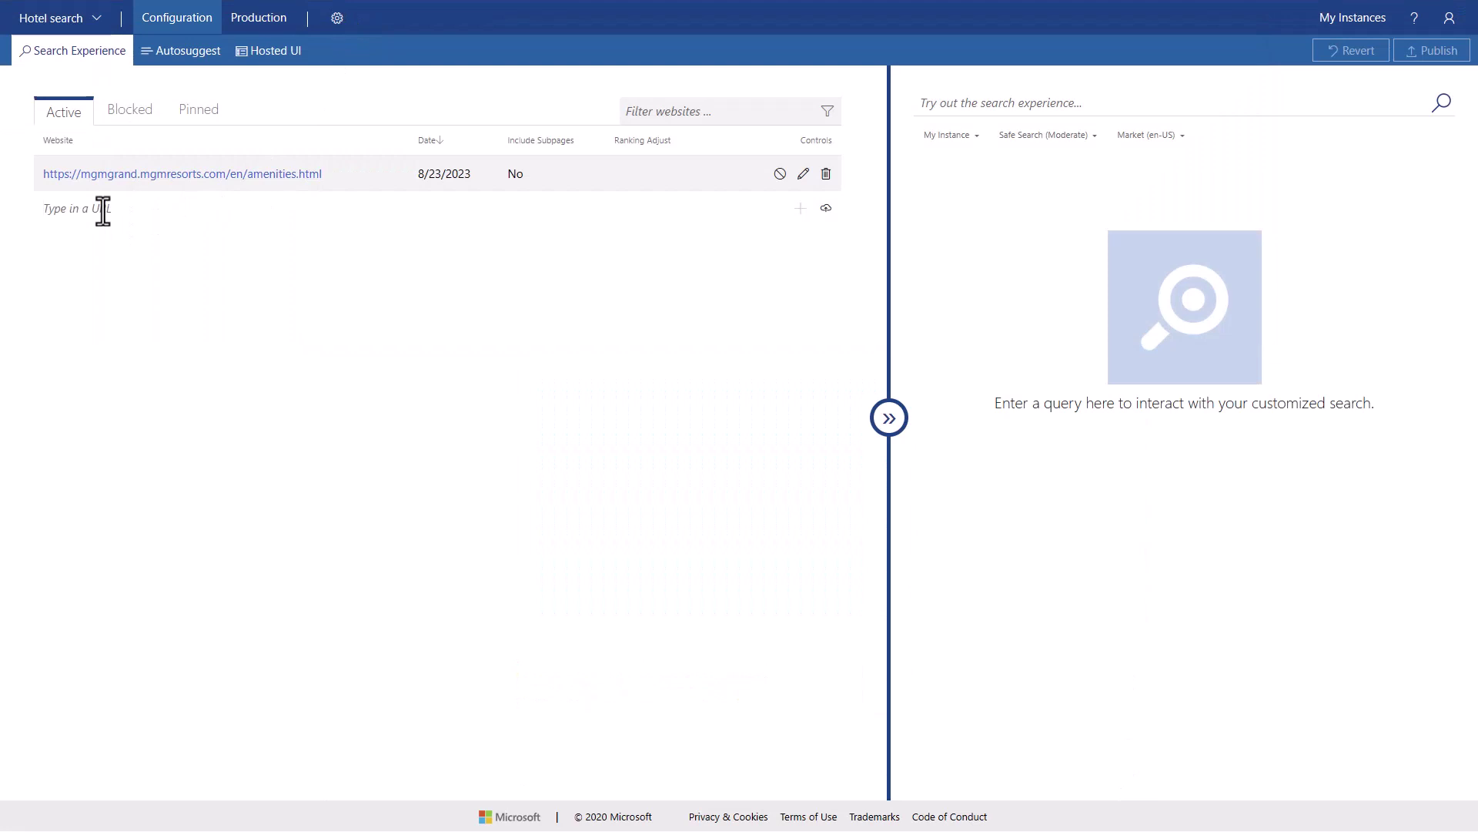
key("ctrl+v")
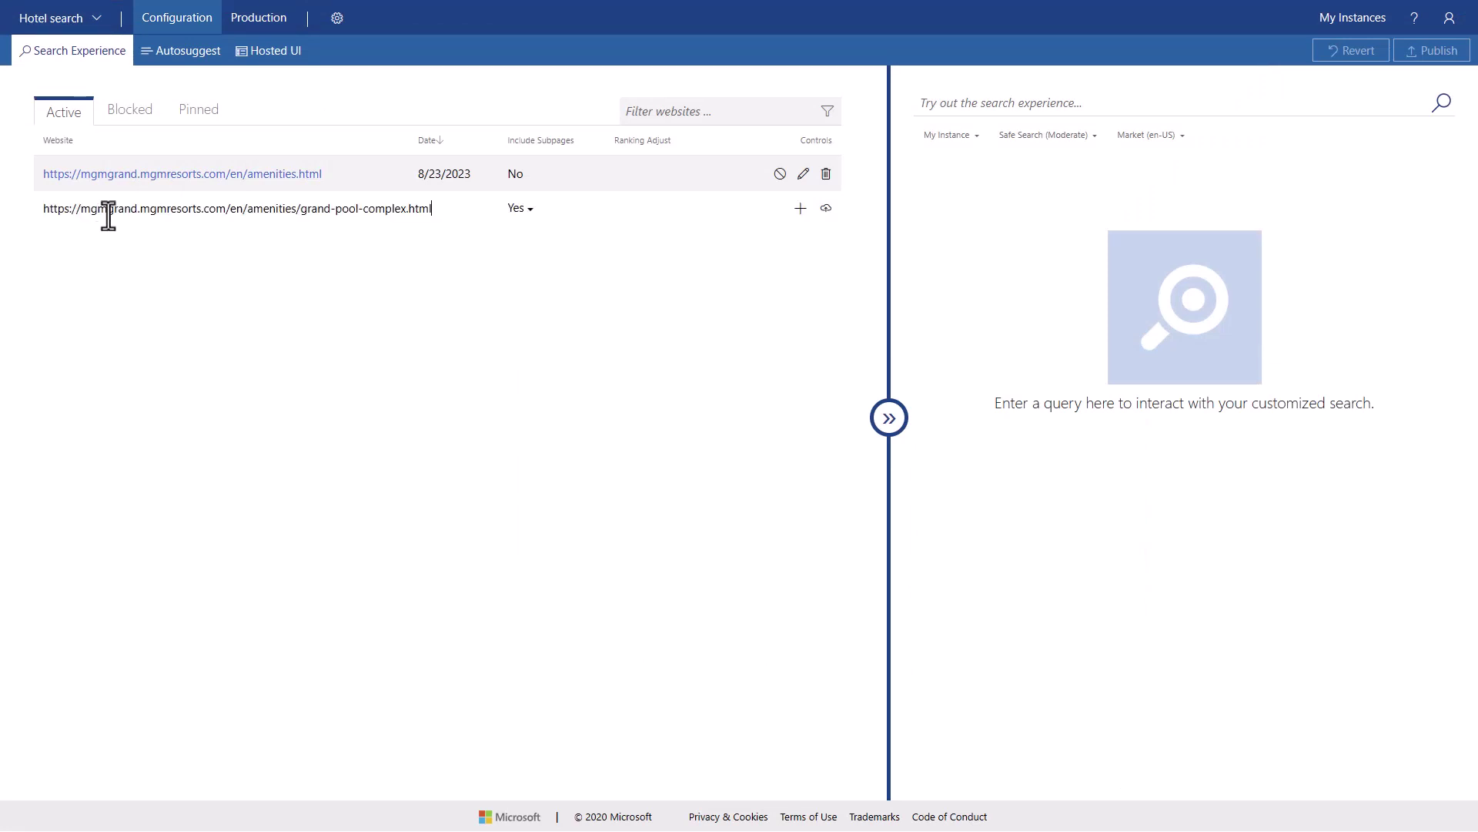
left_click(800, 208)
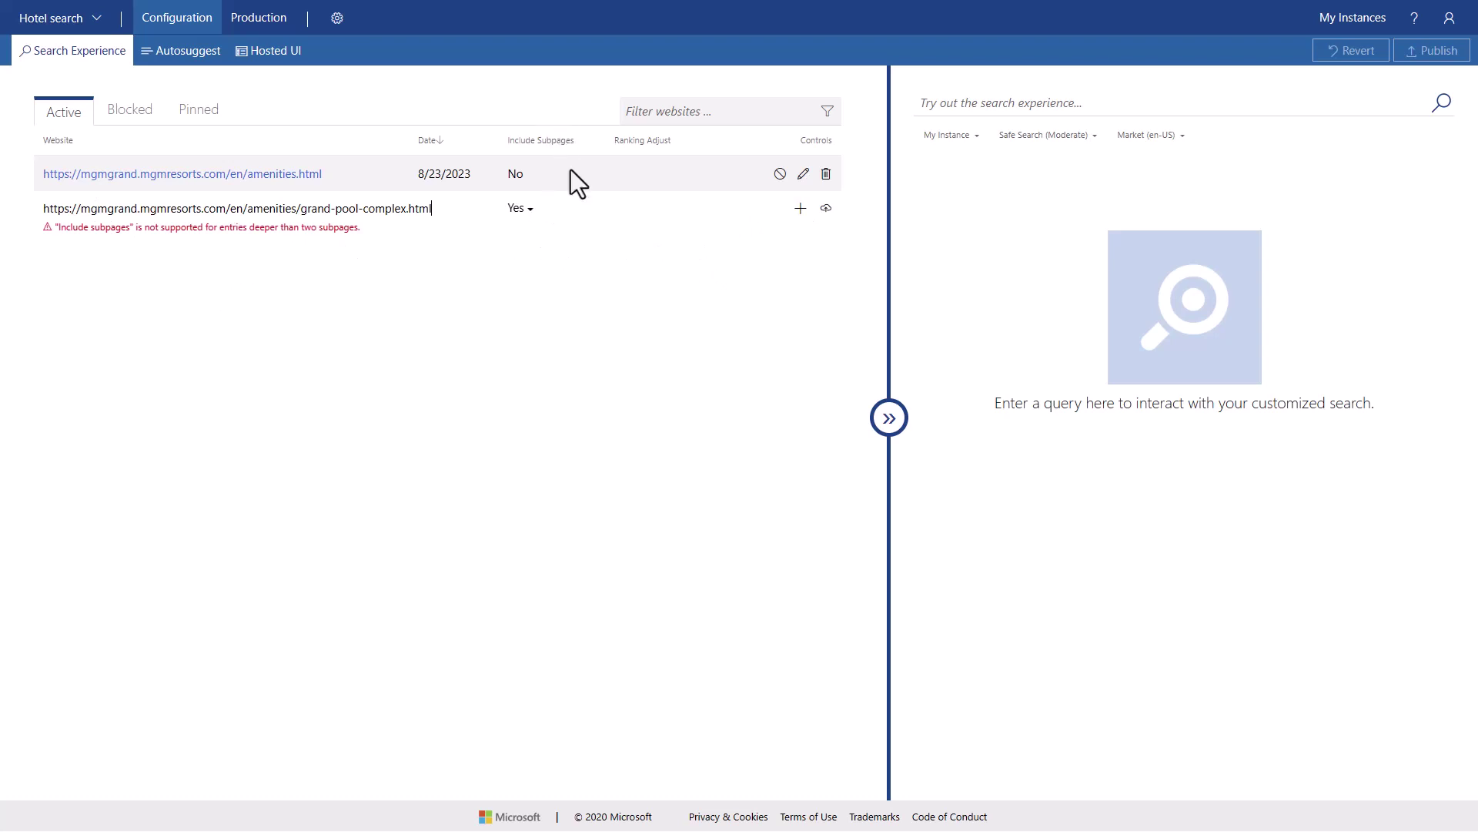
left_click(520, 208)
left_click(525, 244)
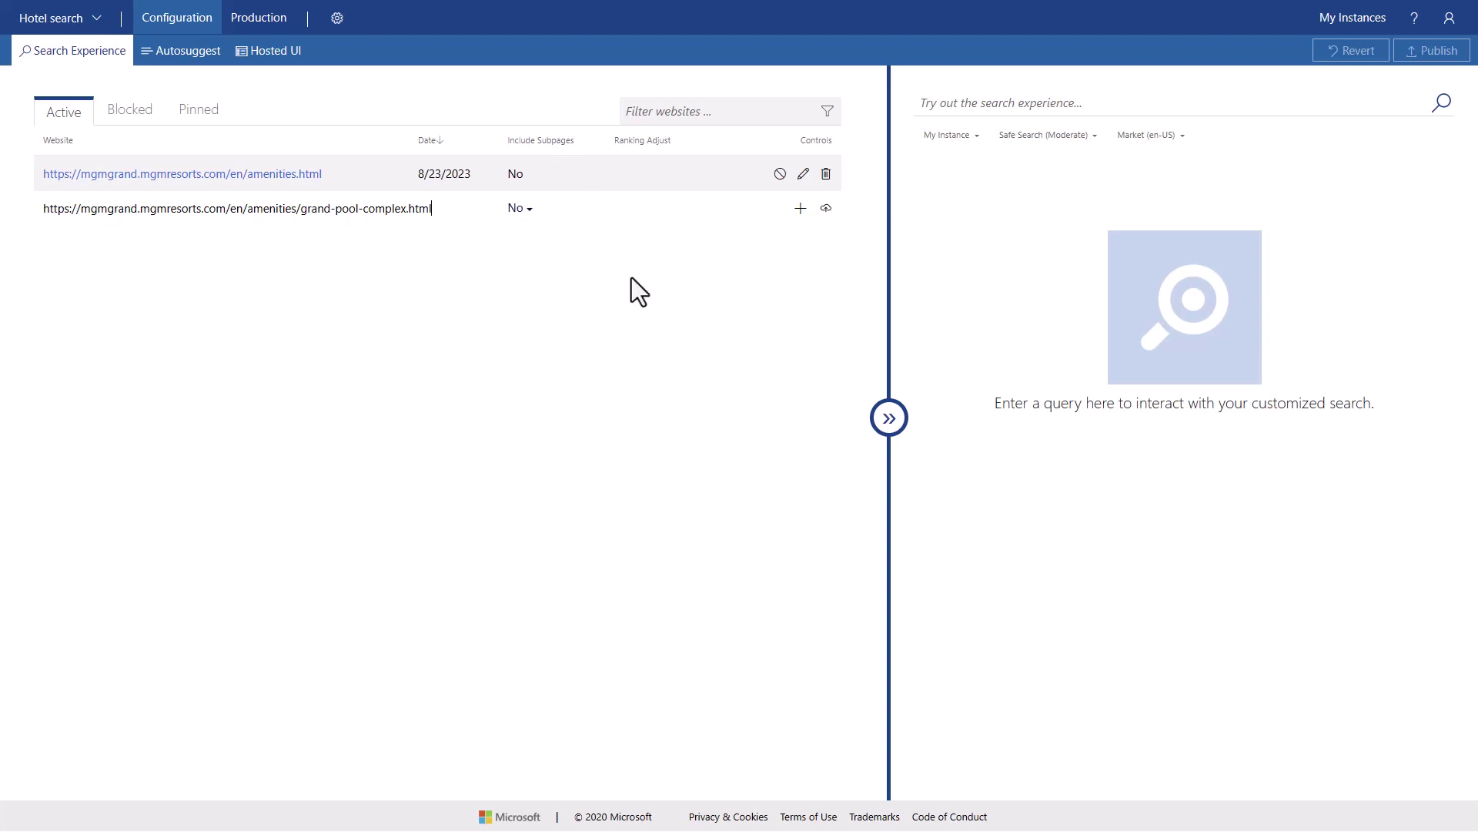
left_click(801, 208)
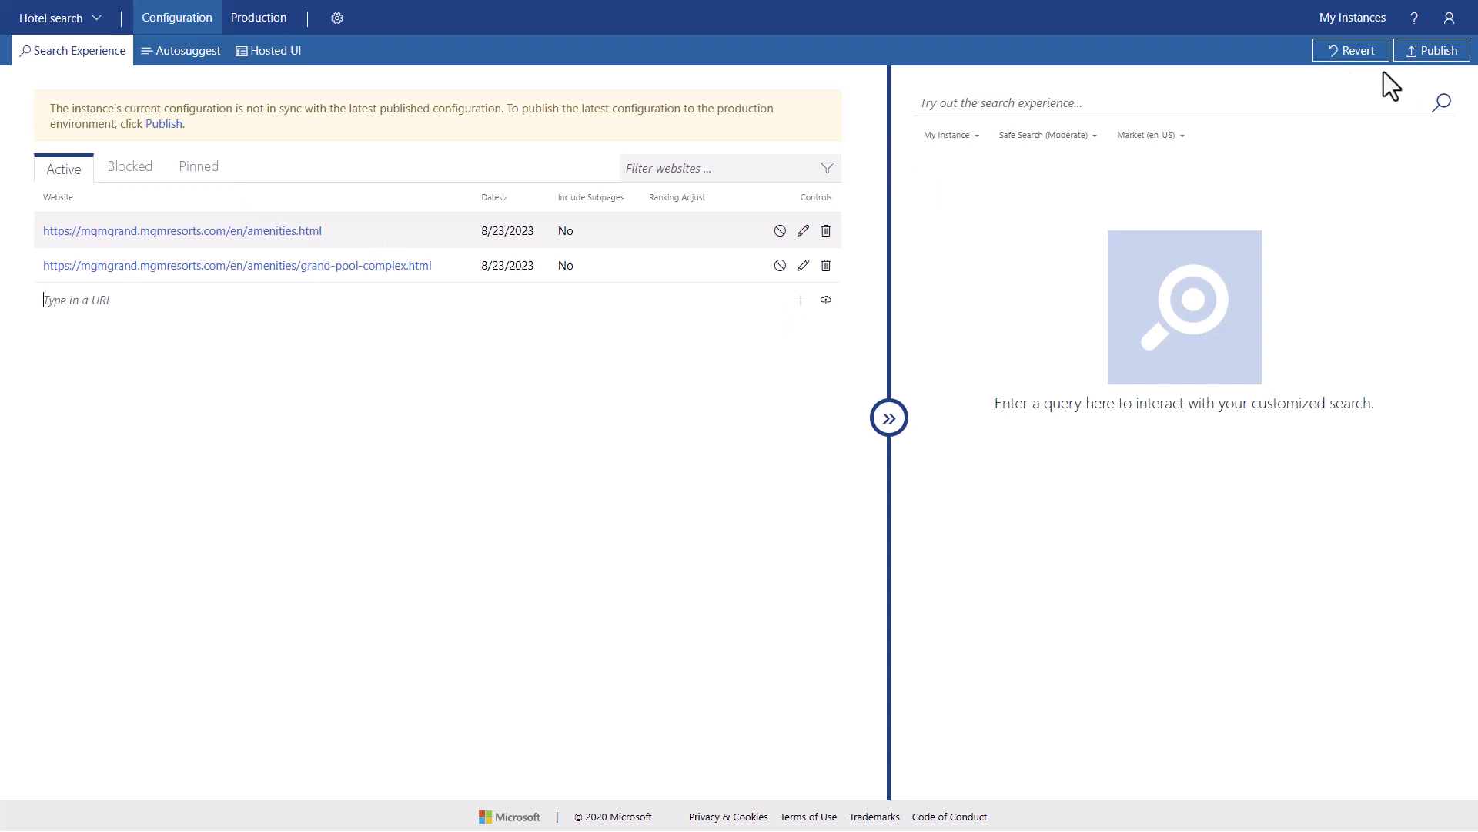
Step: Publish the updated Bing Custom Search site list to production and view the production endpoint
left_click(1423, 52)
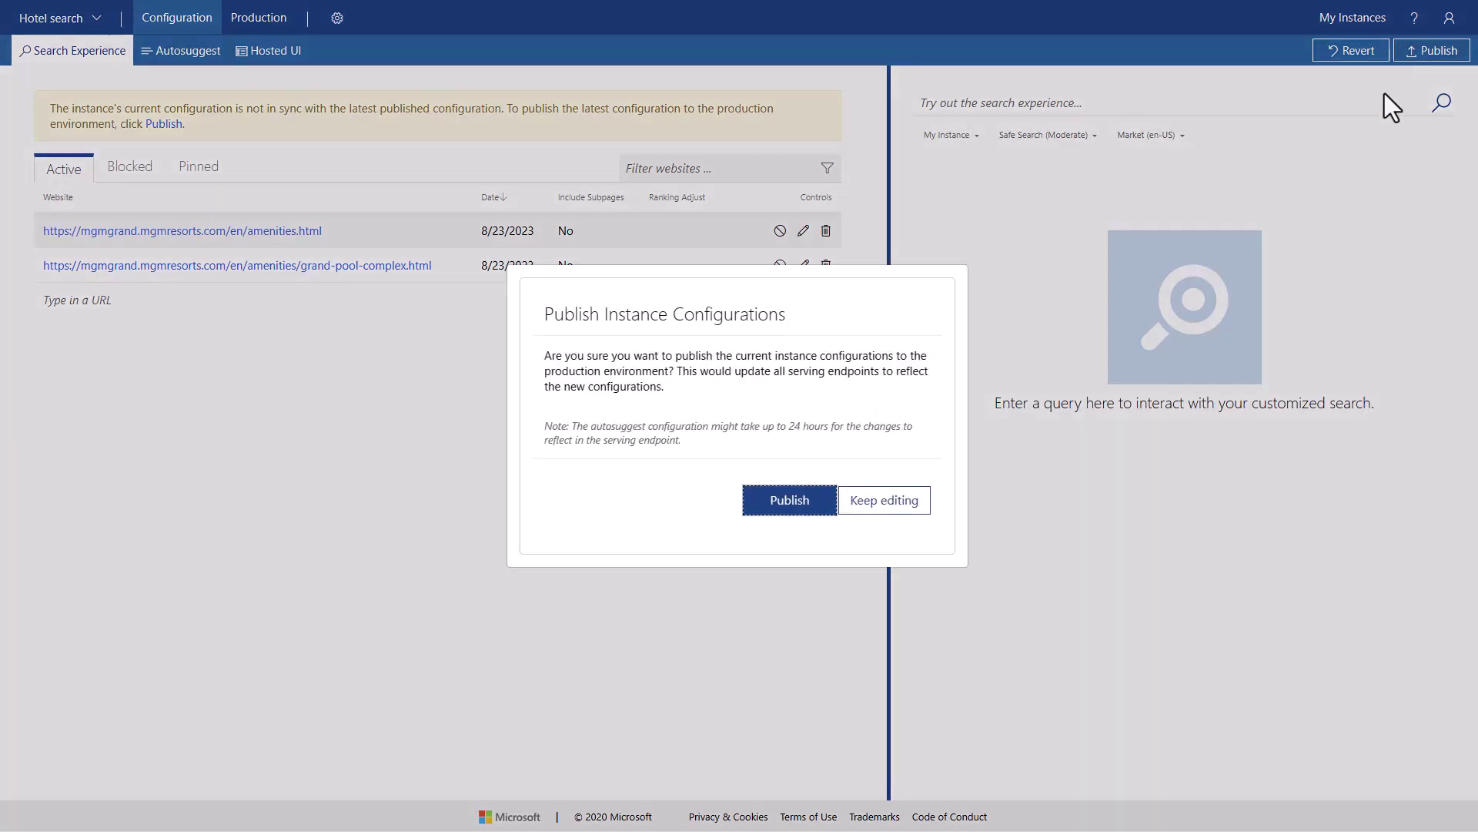
left_click(774, 499)
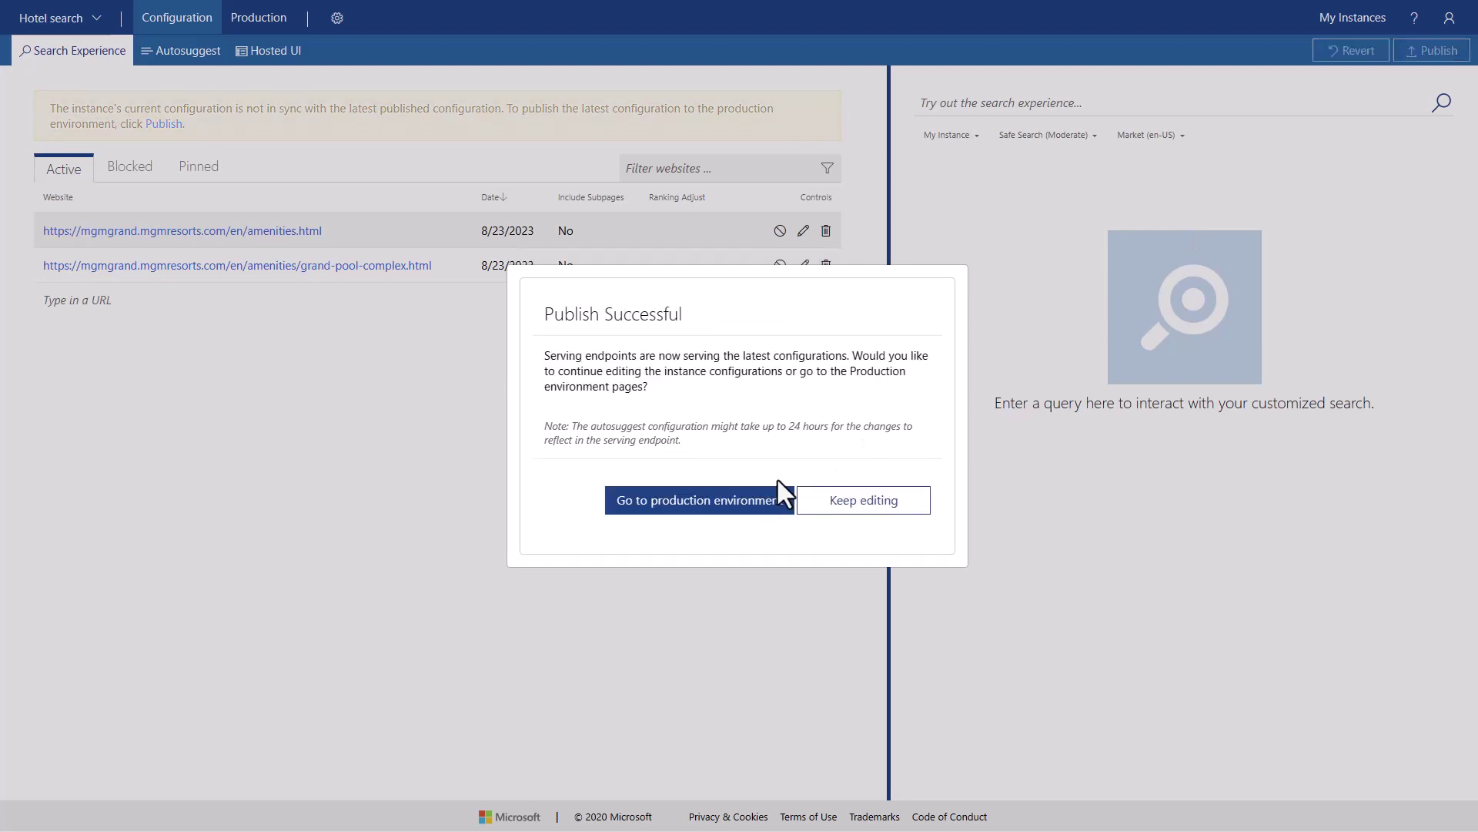
left_click(701, 502)
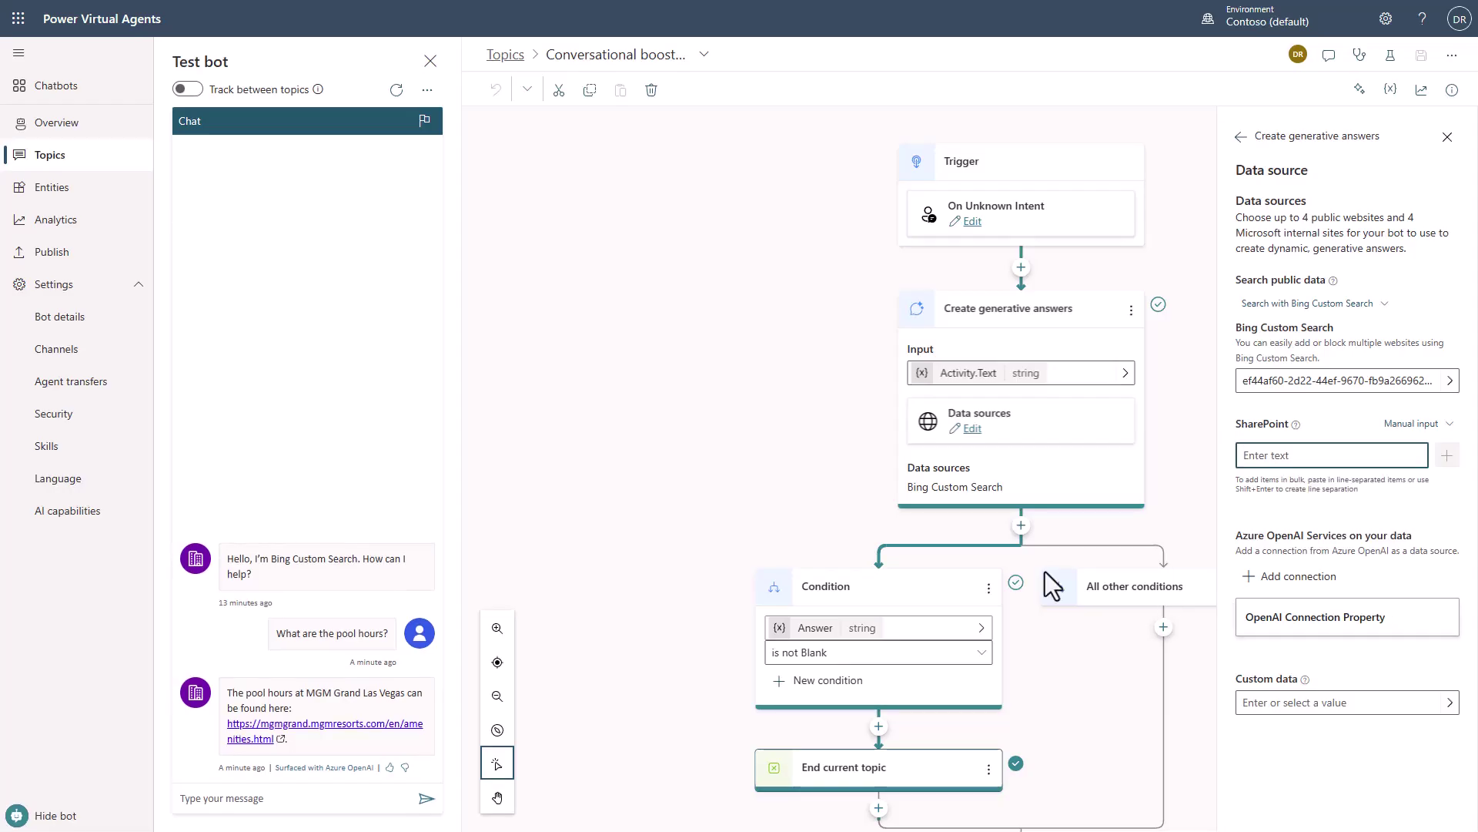
Step: Ask the test bot 'What are the pool hours?' again
left_click(331, 800)
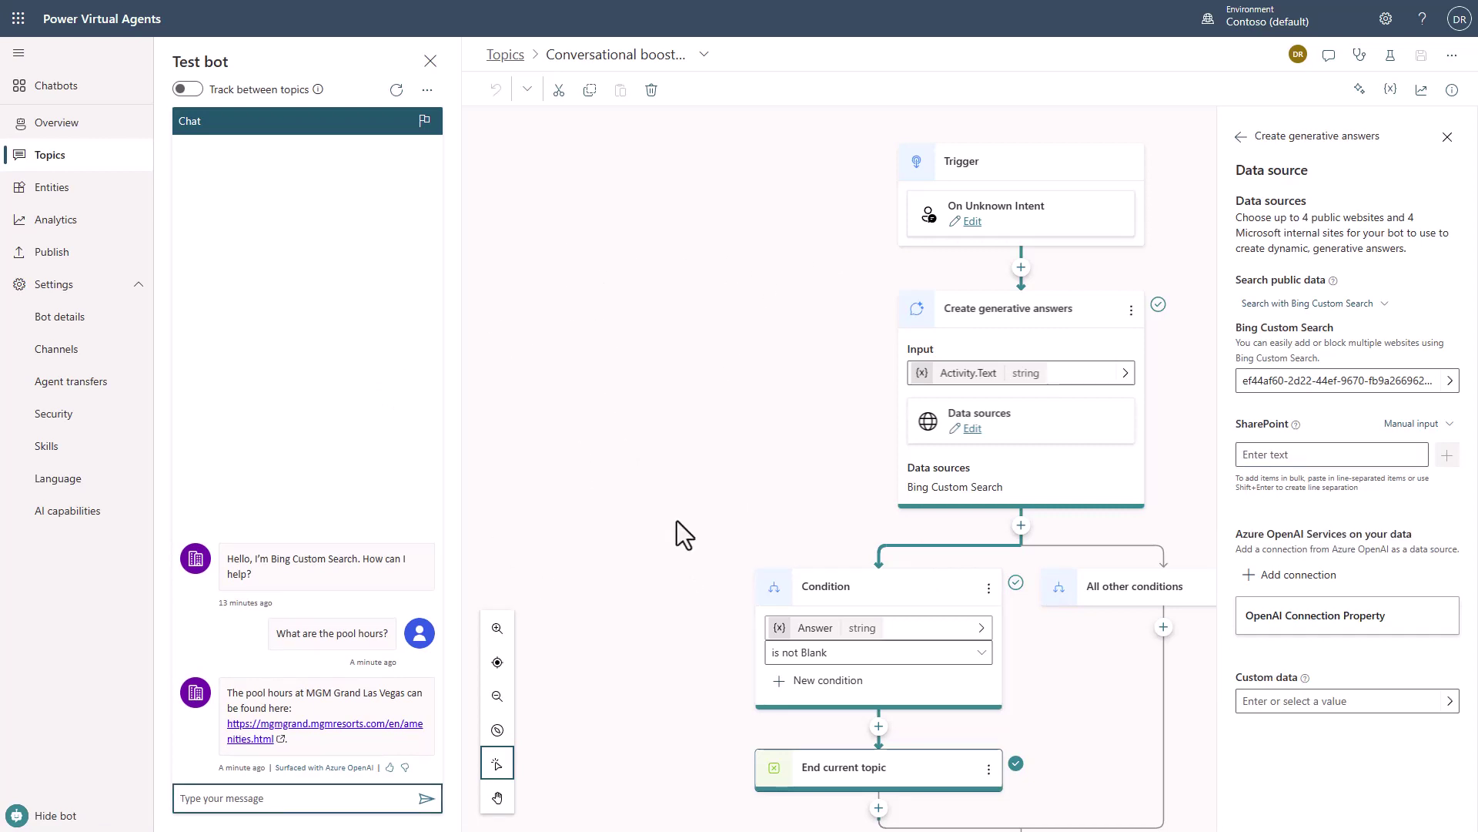
type("What are the pool hours?")
key("Return")
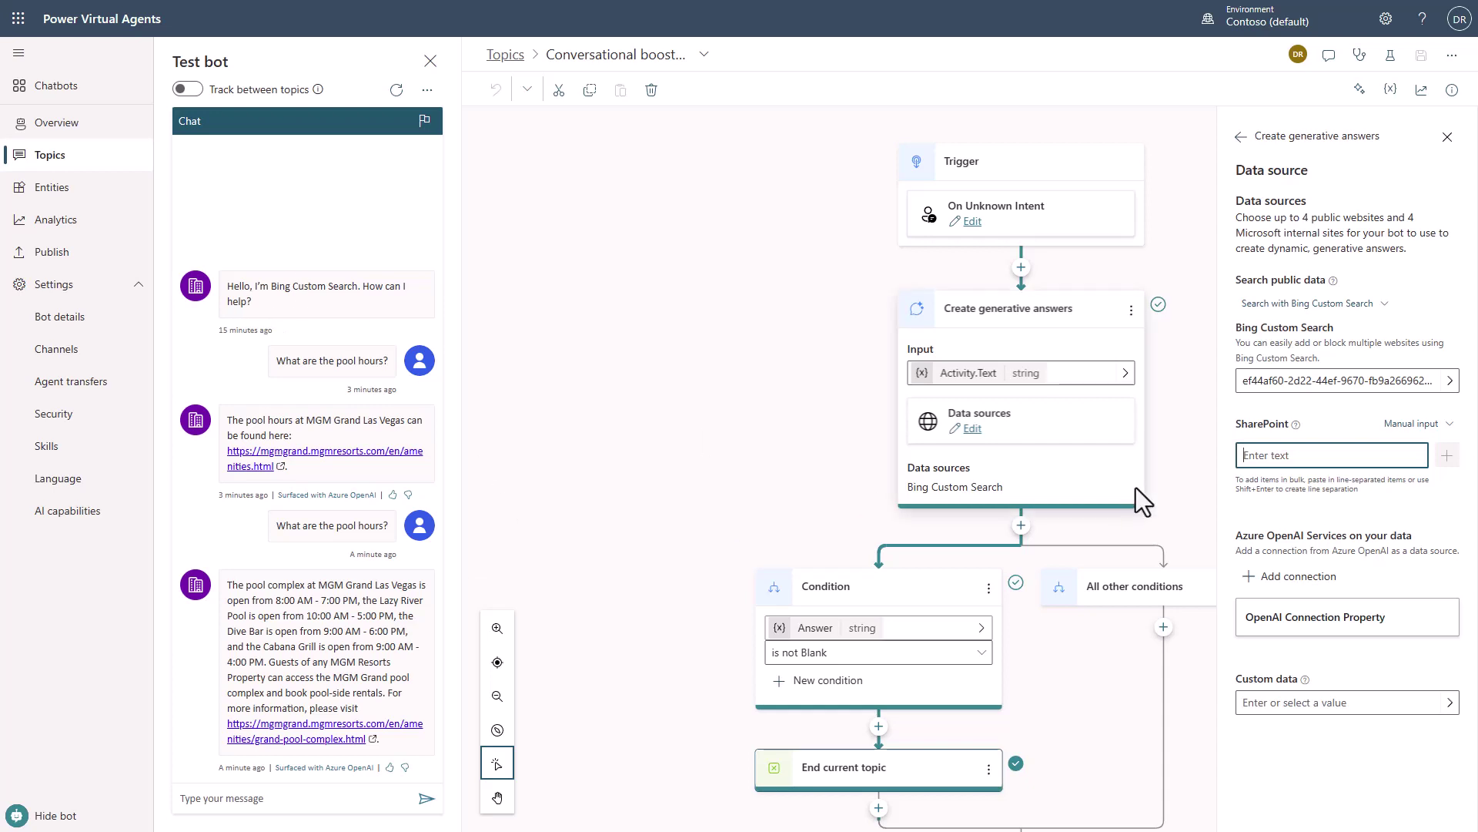
Step: Open the Select a variable picker beside the Bing Custom Search configuration ID field
left_click(1449, 381)
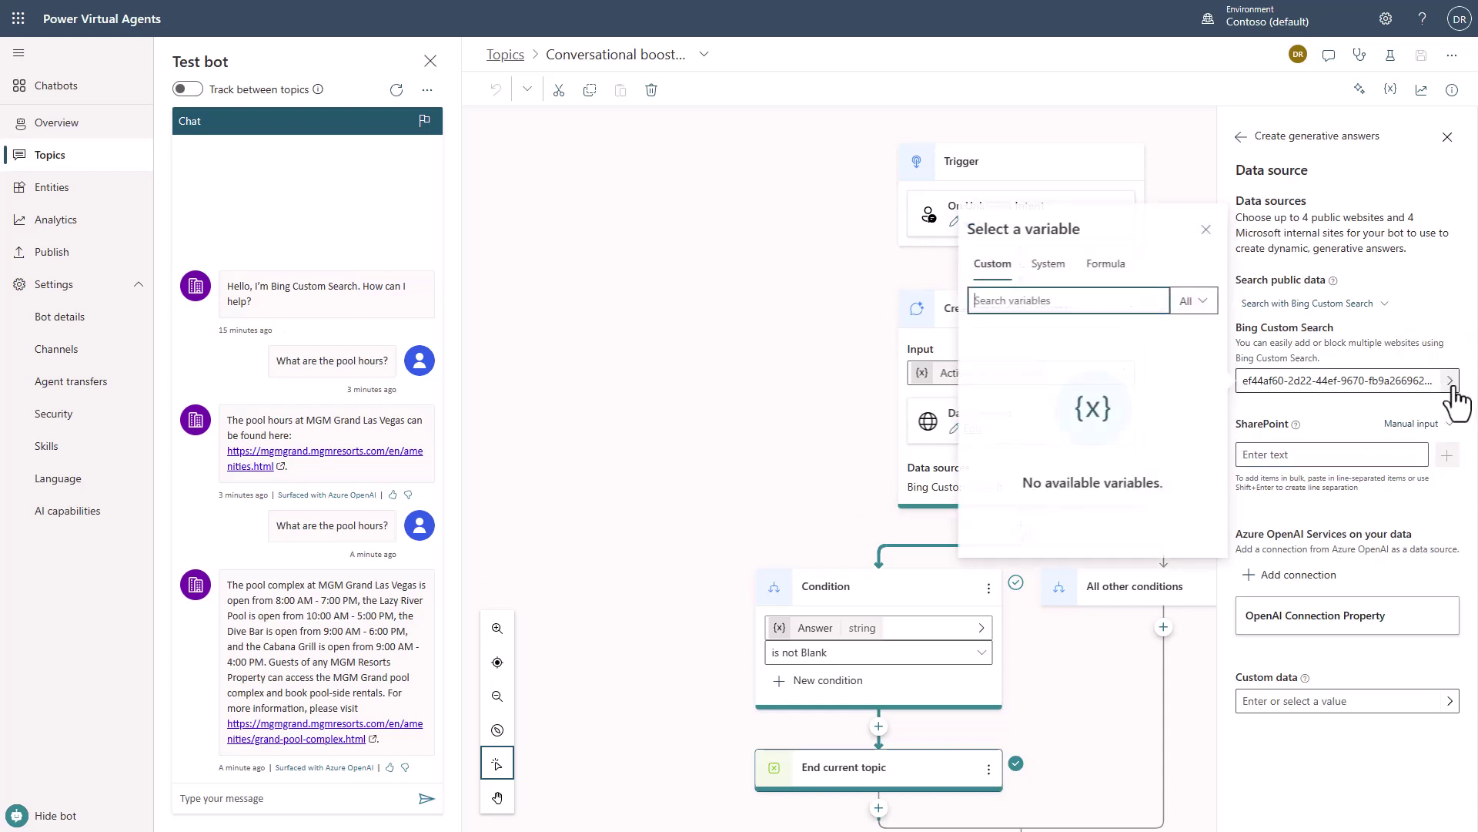